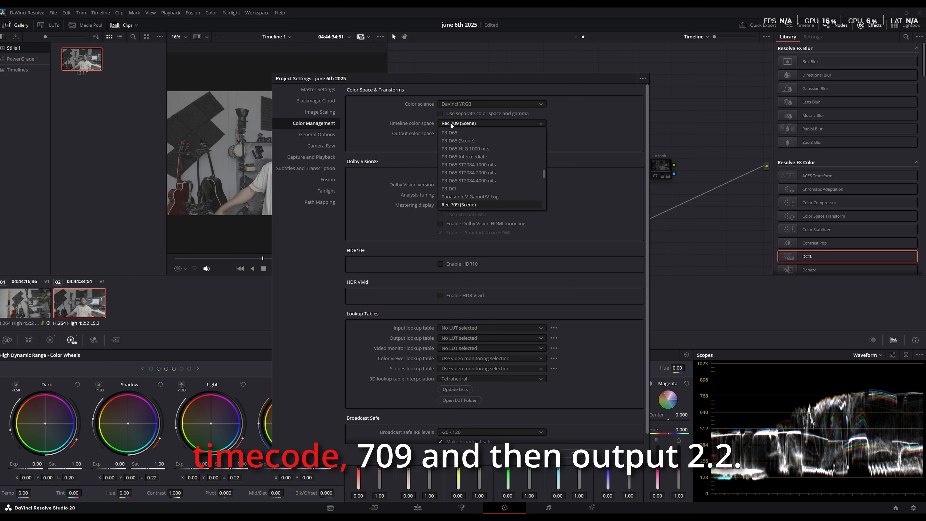
# - Review the timeline and output color spaces in the project's Color Management settings and look over the Master Settings
pyautogui.click(451, 124)
pyautogui.click(452, 135)
pyautogui.click(452, 135)
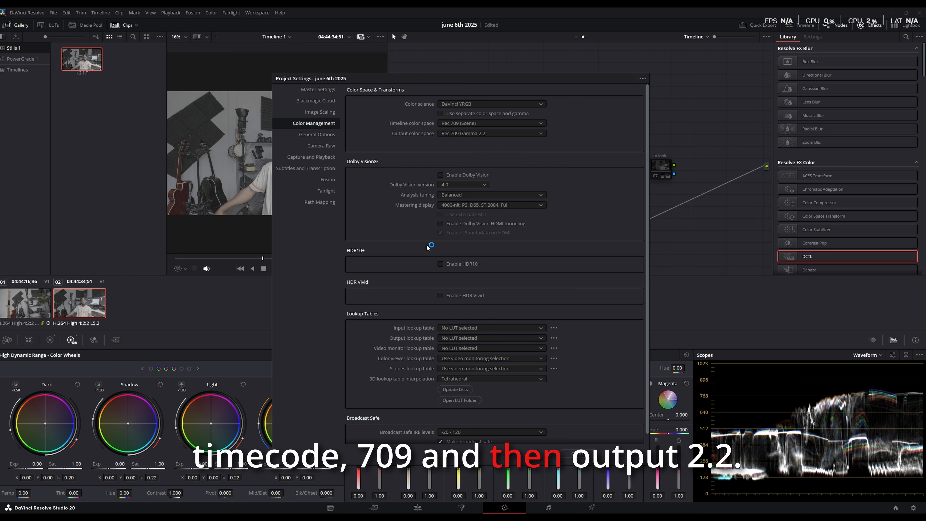
pyautogui.click(313, 91)
pyautogui.click(468, 104)
pyautogui.click(469, 103)
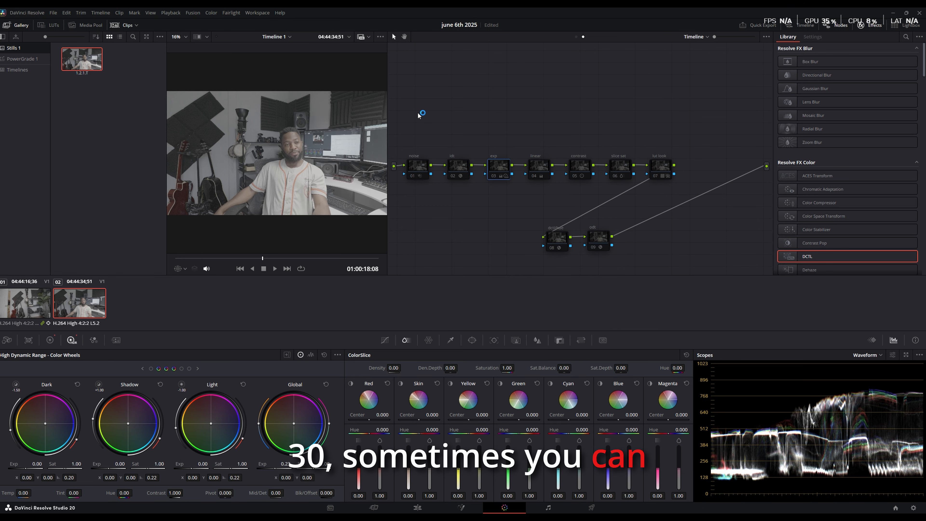
# - Delete all existing nodes from the graph and add two serial nodes, one near the source and one near the output
pyautogui.moveTo(409, 138); pyautogui.dragTo(695, 263)
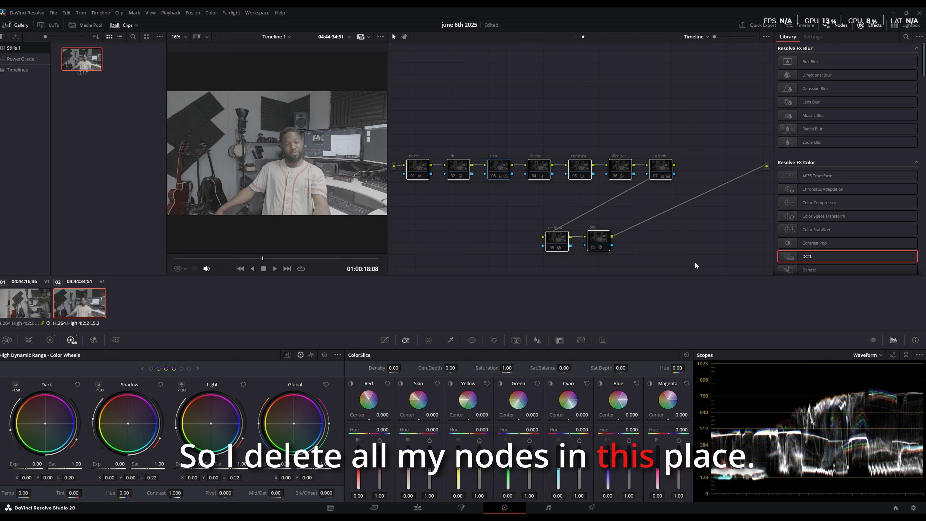
pyautogui.press('Delete')
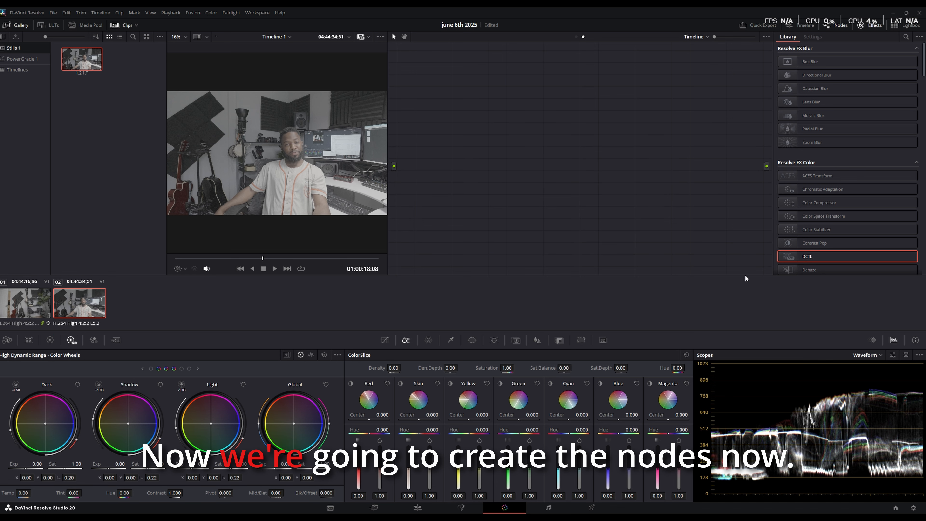
pyautogui.hotkey('alt', 's')
pyautogui.moveTo(476, 120); pyautogui.dragTo(451, 138)
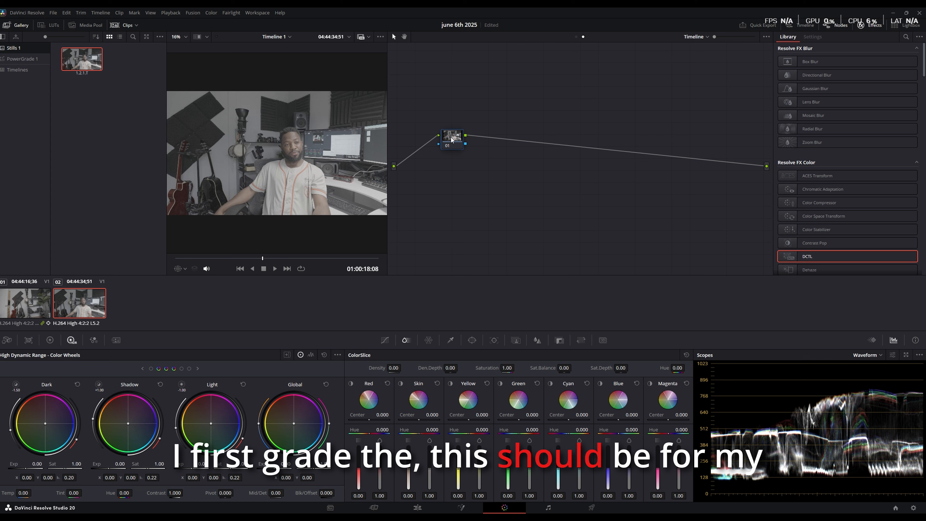
pyautogui.hotkey('alt', 's')
pyautogui.moveTo(493, 136); pyautogui.dragTo(688, 134)
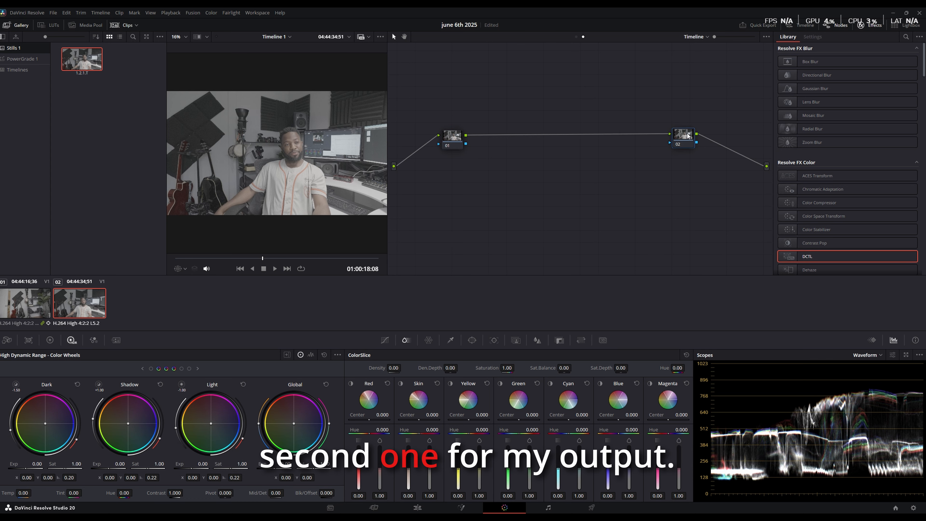
# - Label the first node IDT and the second node ODT
pyautogui.rightClick(448, 140)
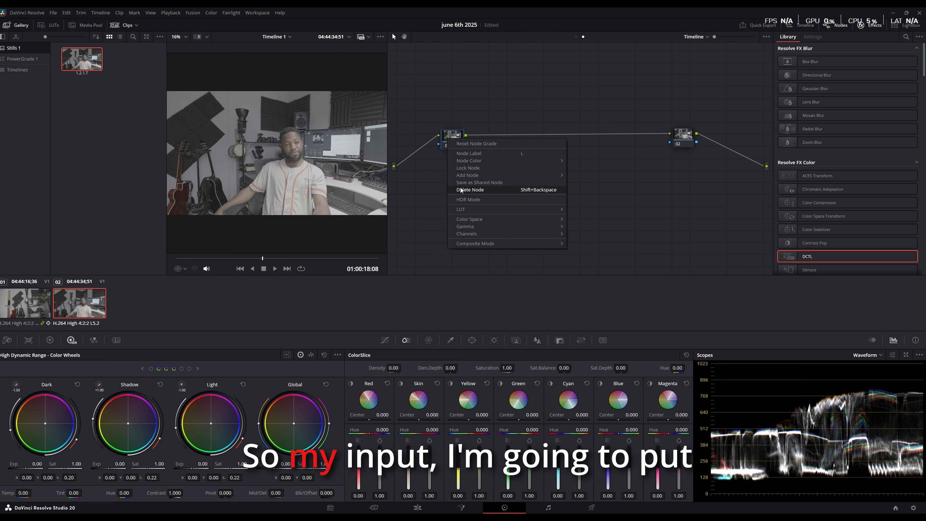
pyautogui.click(468, 155)
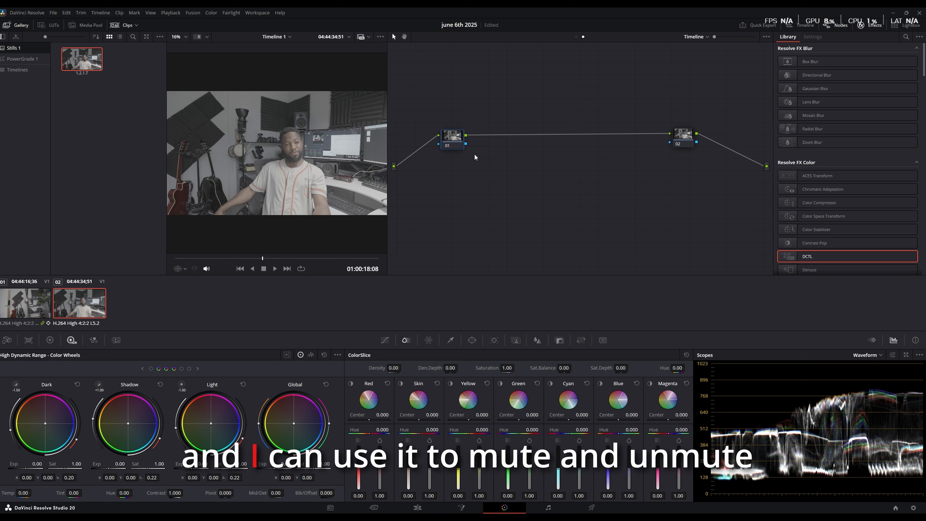
pyautogui.write('IDT')
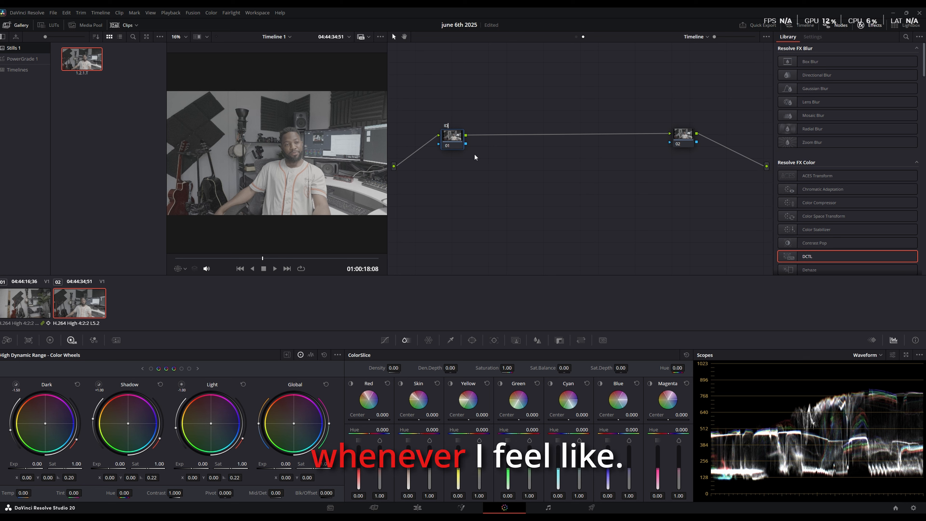
pyautogui.rightClick(691, 134)
pyautogui.click(708, 143)
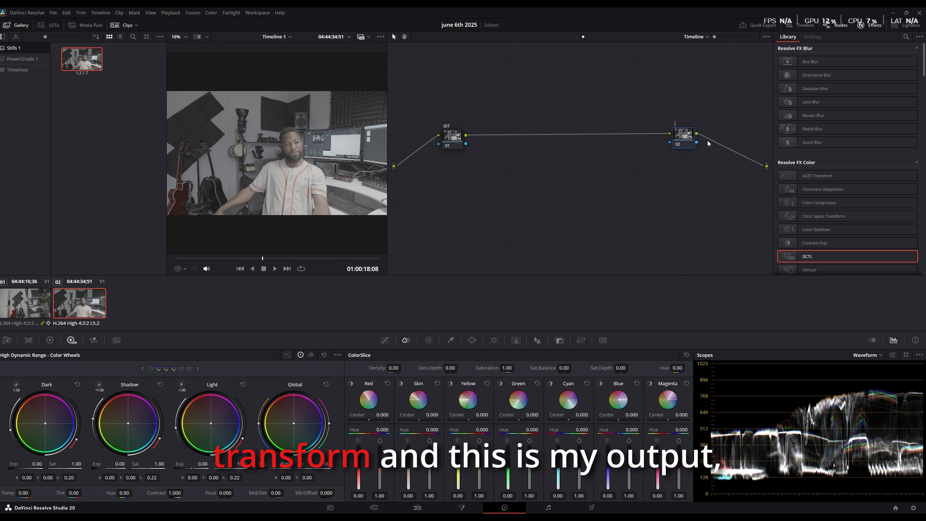
pyautogui.write('OD')
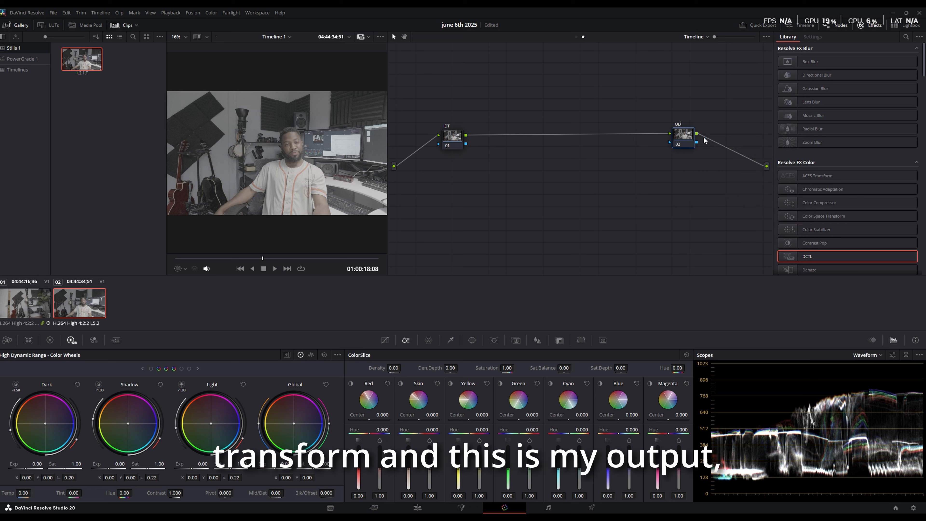
pyautogui.write('T')
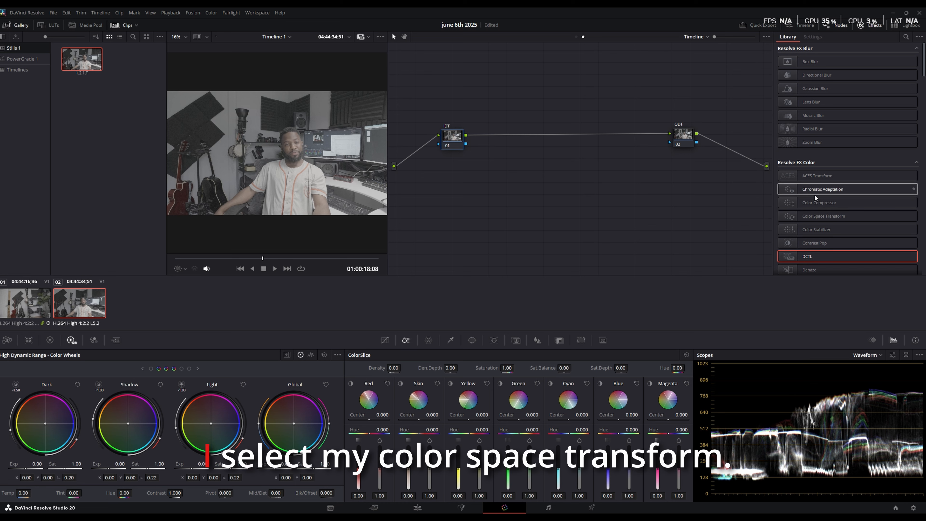
# - Apply the Color Space Transform effect to both the IDT and ODT nodes
pyautogui.moveTo(818, 215); pyautogui.dragTo(453, 137)
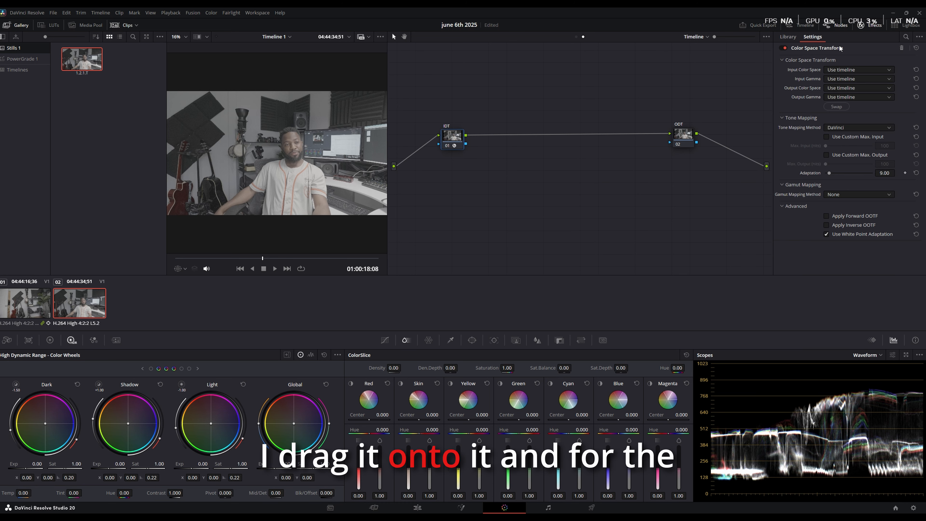
pyautogui.click(688, 137)
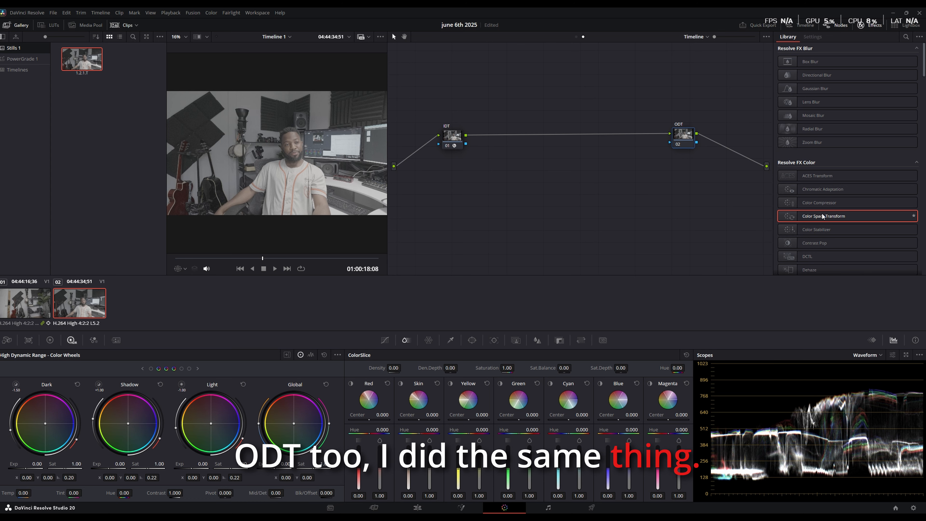
pyautogui.moveTo(823, 216); pyautogui.dragTo(682, 135)
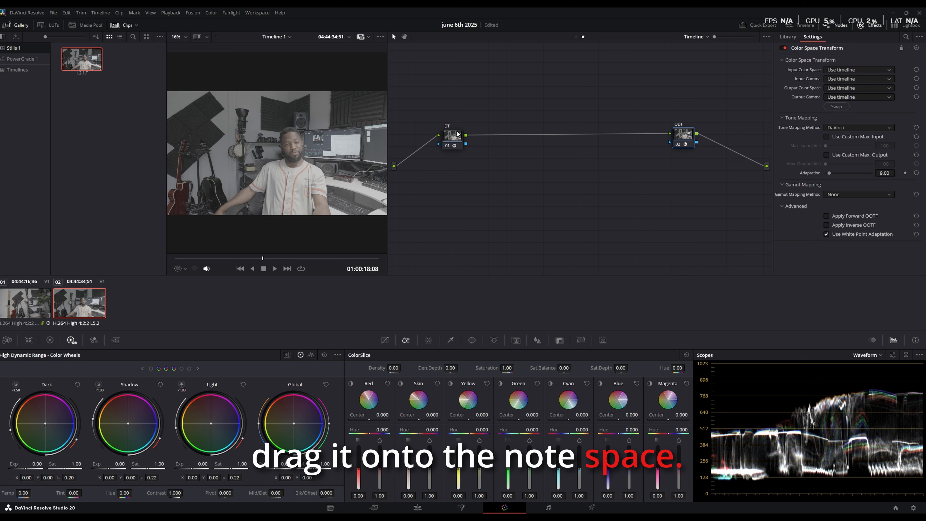
# - Set the IDT node's input color space to Sony S-Gamut3.Cine and its input gamma to Sony S-Log3
pyautogui.click(835, 70)
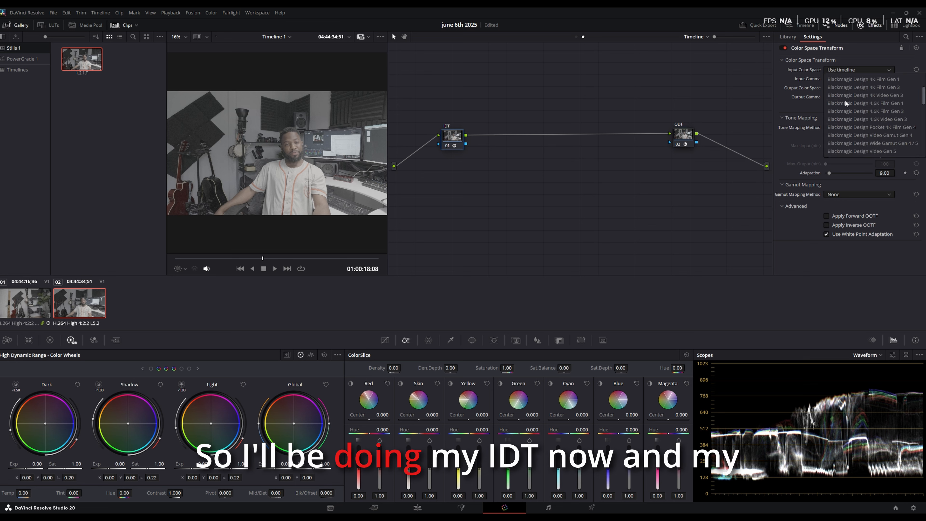
pyautogui.scroll(-5, 846, 111)
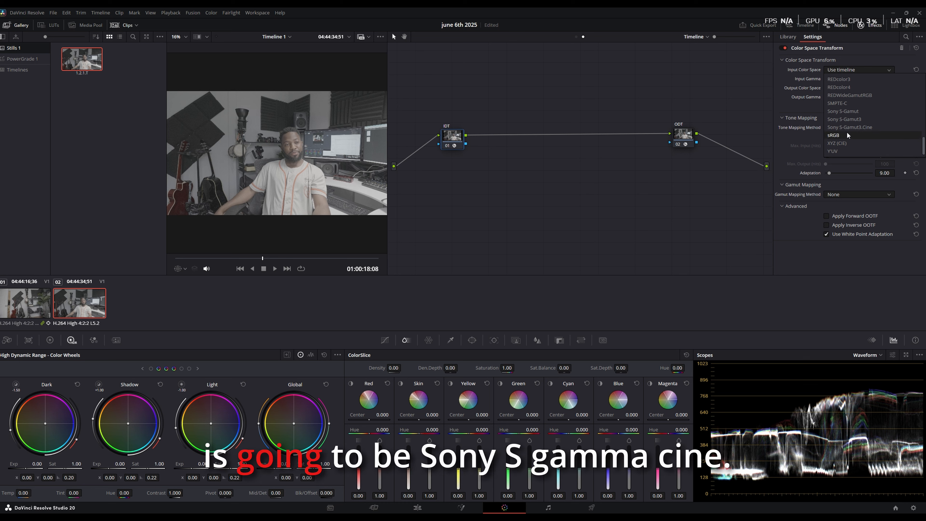
pyautogui.click(847, 131)
pyautogui.click(837, 78)
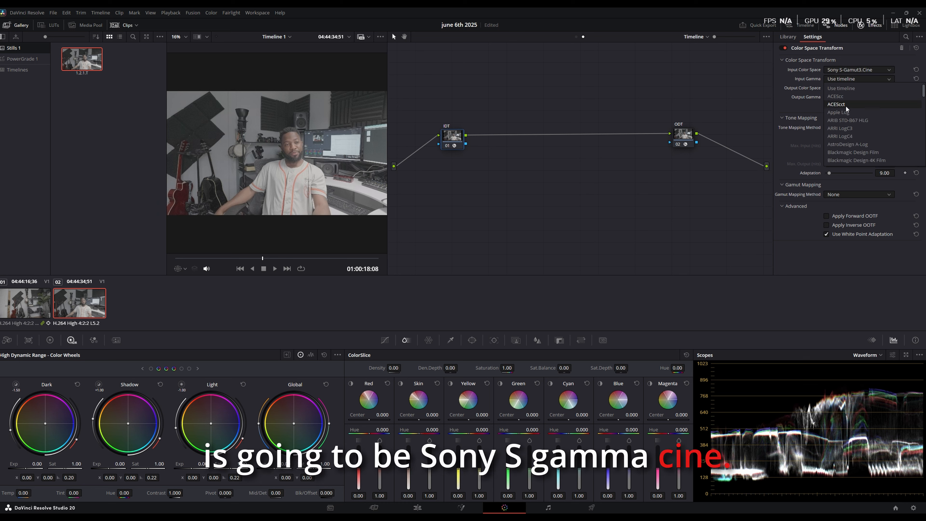
pyautogui.scroll(-8, 843, 132)
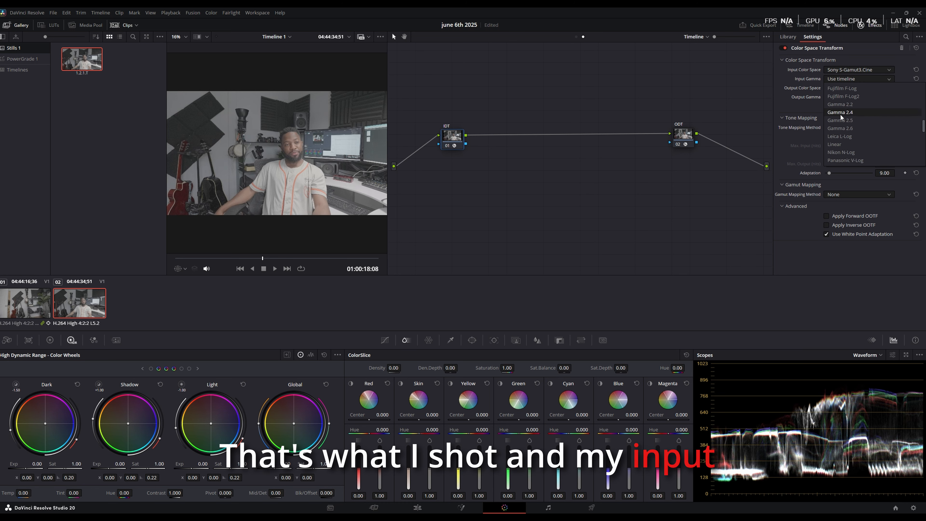
pyautogui.scroll(-3, 845, 126)
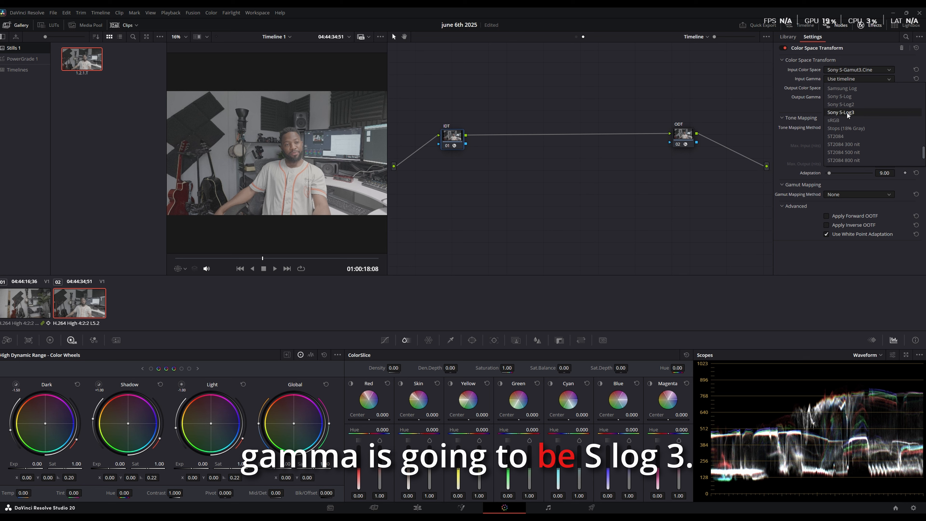
pyautogui.click(851, 113)
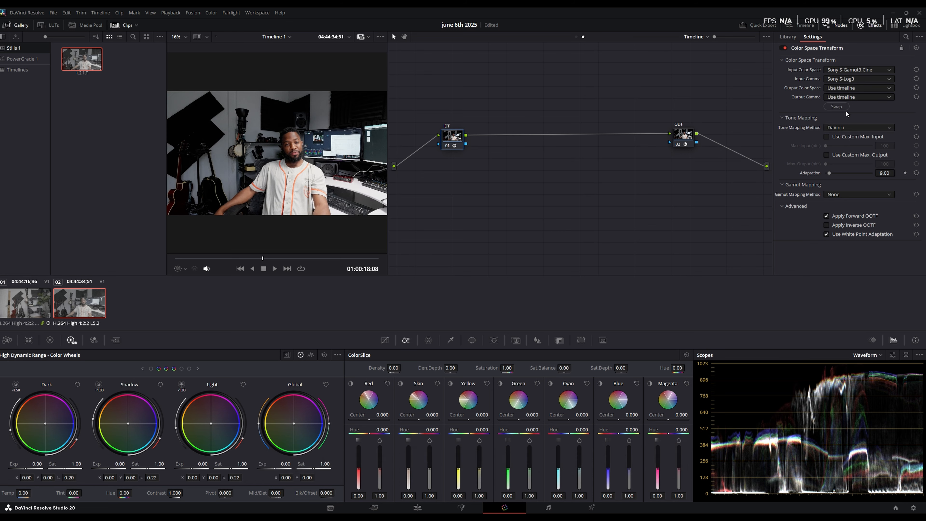
# - Set the IDT node's output color space to DaVinci Wide Gamut and its output gamma to DaVinci Intermediate
pyautogui.click(693, 138)
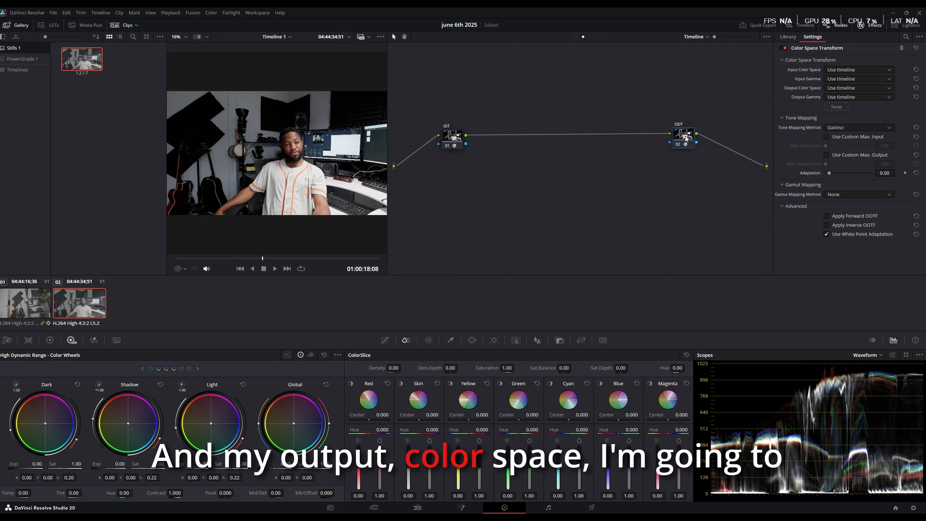
pyautogui.click(453, 136)
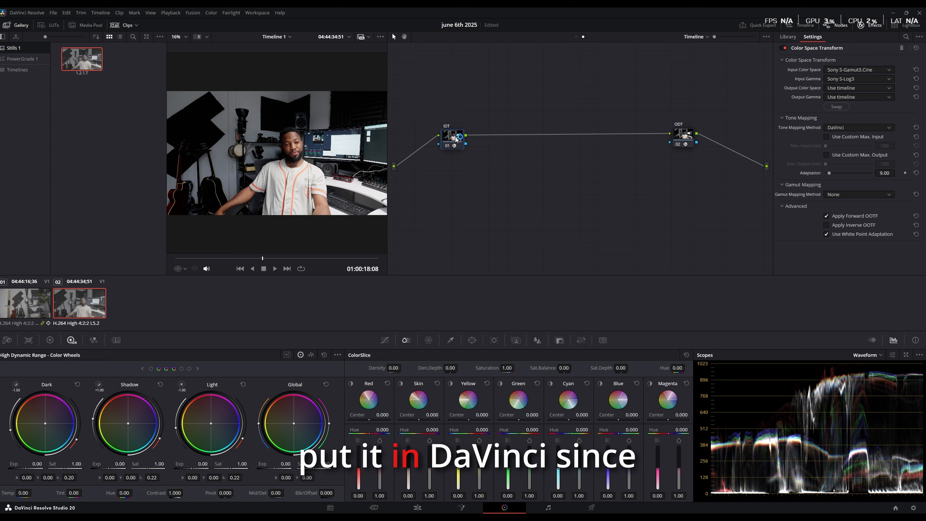
pyautogui.click(835, 87)
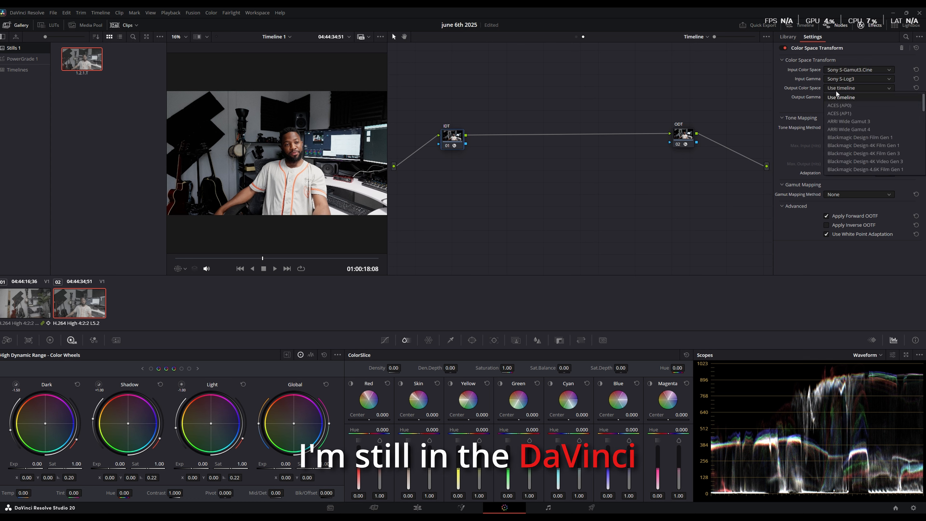
pyautogui.scroll(3, 840, 110)
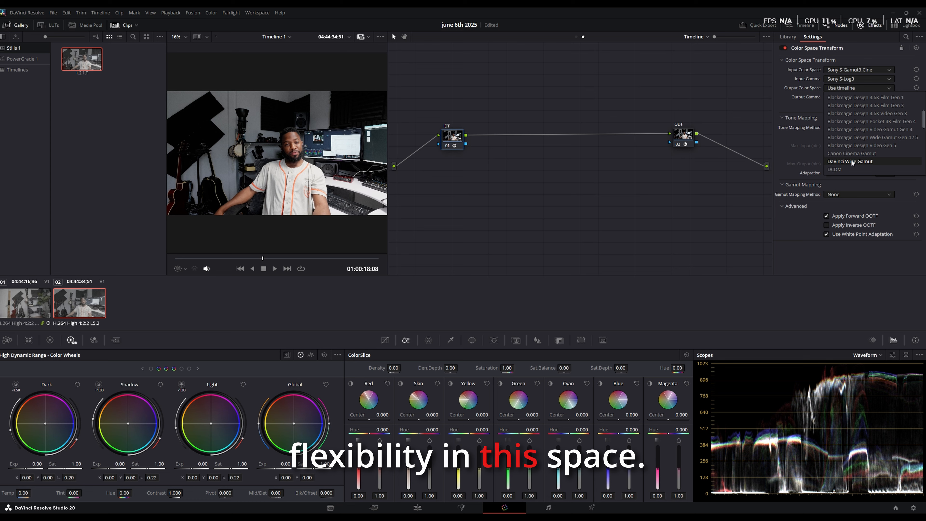
pyautogui.click(852, 161)
pyautogui.click(842, 96)
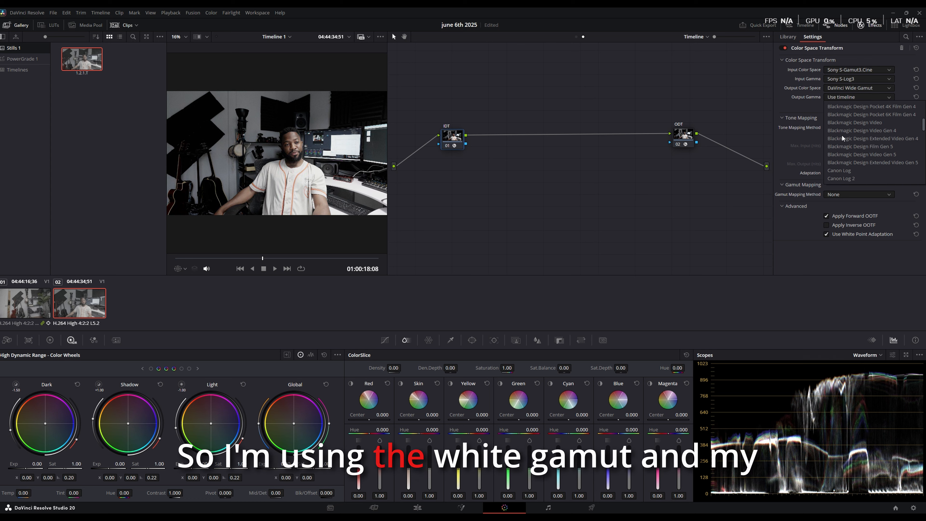
pyautogui.scroll(-4, 842, 135)
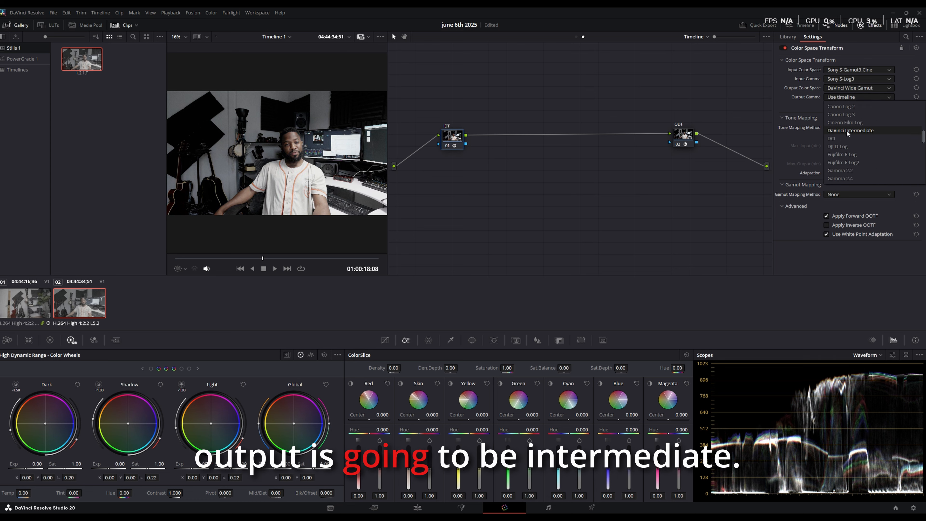
pyautogui.click(843, 130)
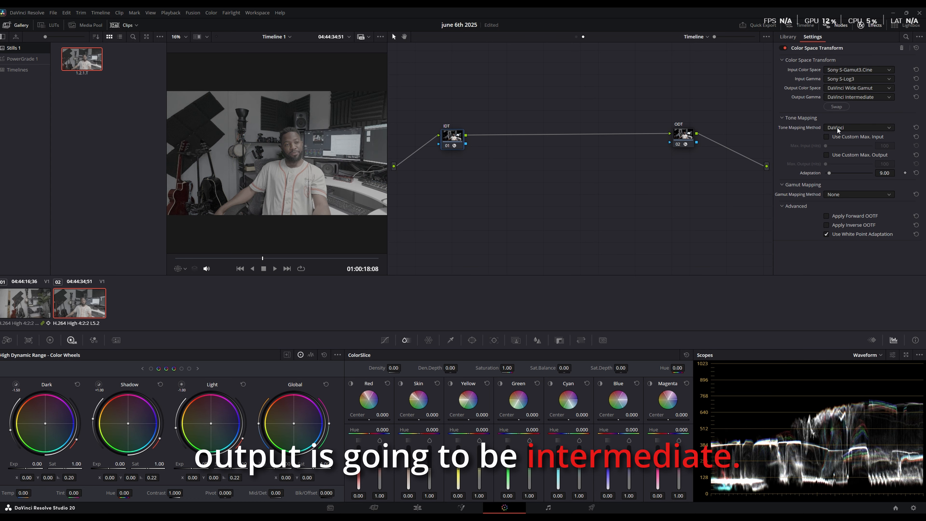
# - Set the ODT node's input color space to DaVinci Wide Gamut and its input gamma to DaVinci Intermediate
pyautogui.click(691, 135)
pyautogui.click(840, 70)
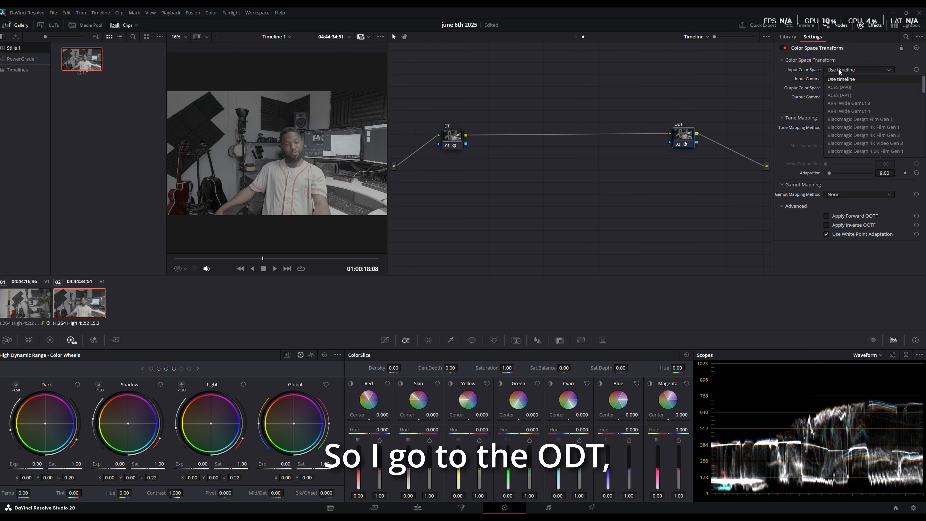
pyautogui.click(451, 141)
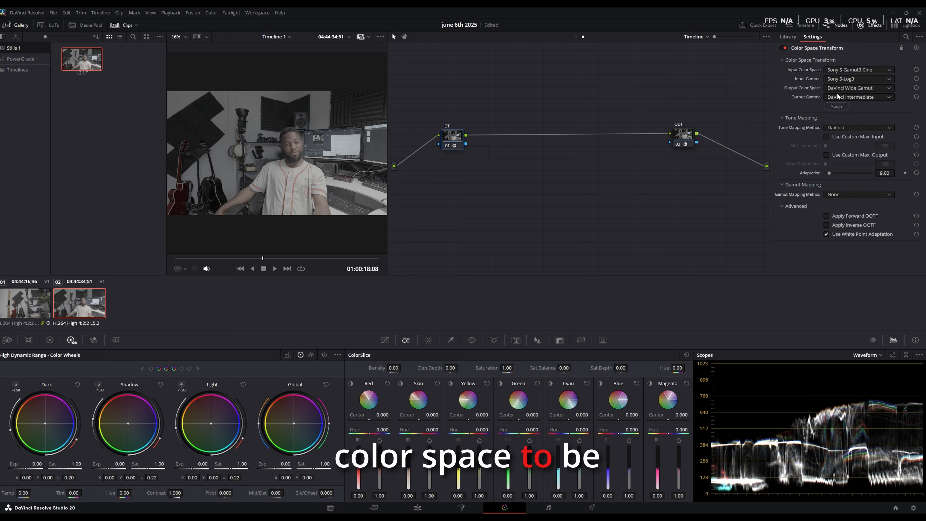
pyautogui.click(850, 68)
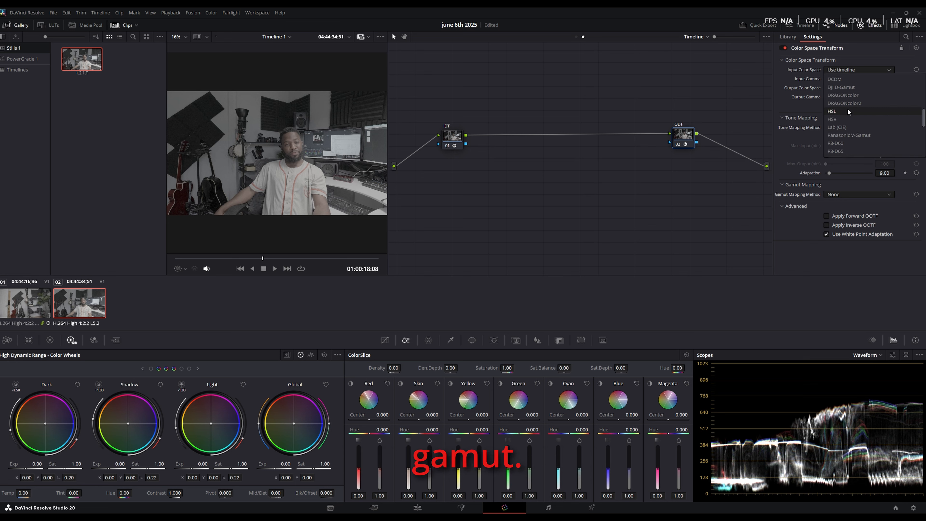
pyautogui.scroll(3, 847, 108)
pyautogui.click(858, 112)
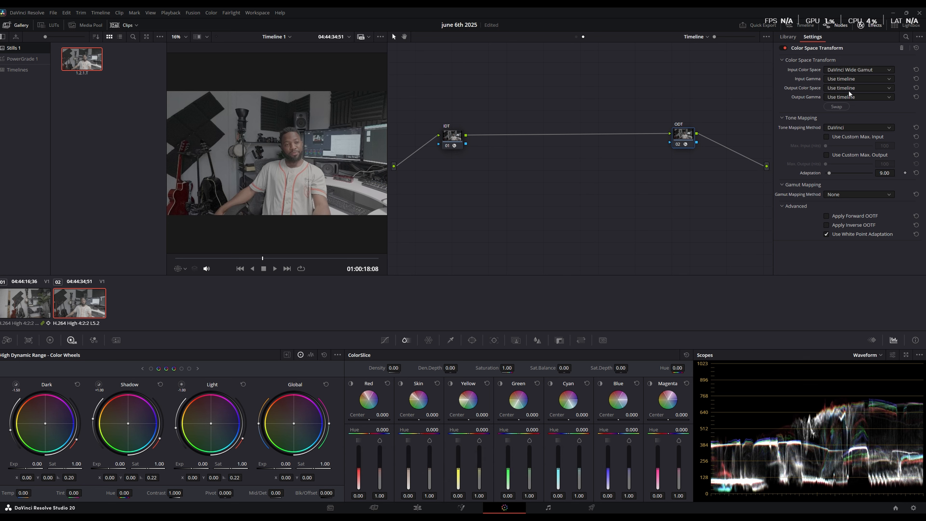
pyautogui.click(842, 78)
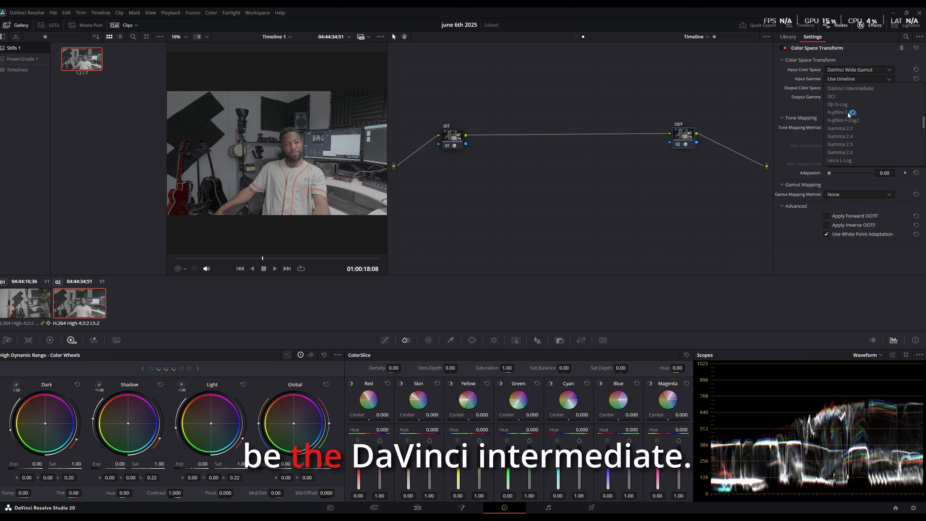
pyautogui.scroll(-3, 848, 112)
pyautogui.click(846, 89)
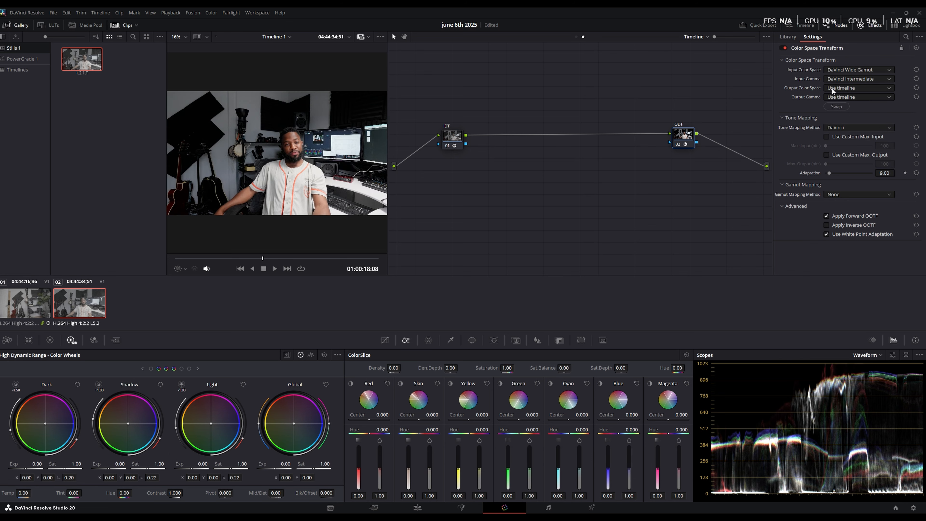
# - Set the ODT node's output color space to Rec.709
pyautogui.click(842, 89)
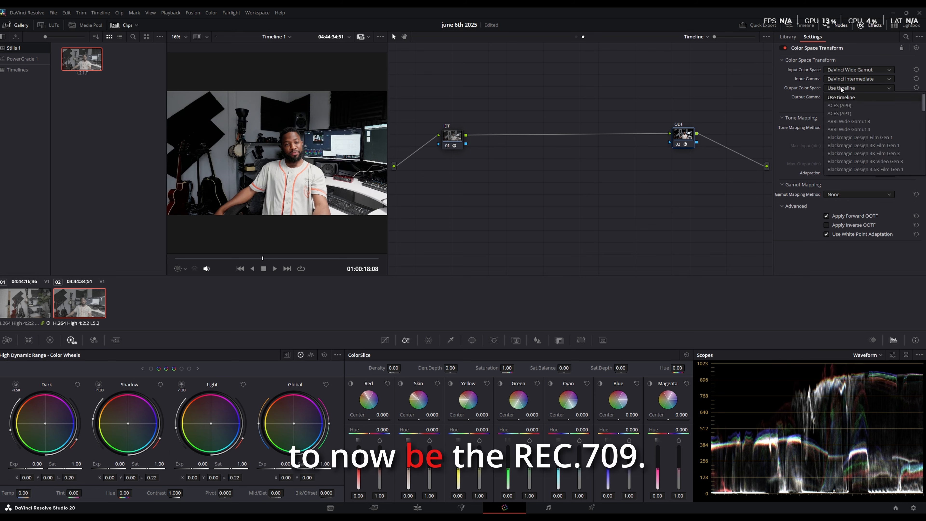
pyautogui.scroll(-10, 837, 114)
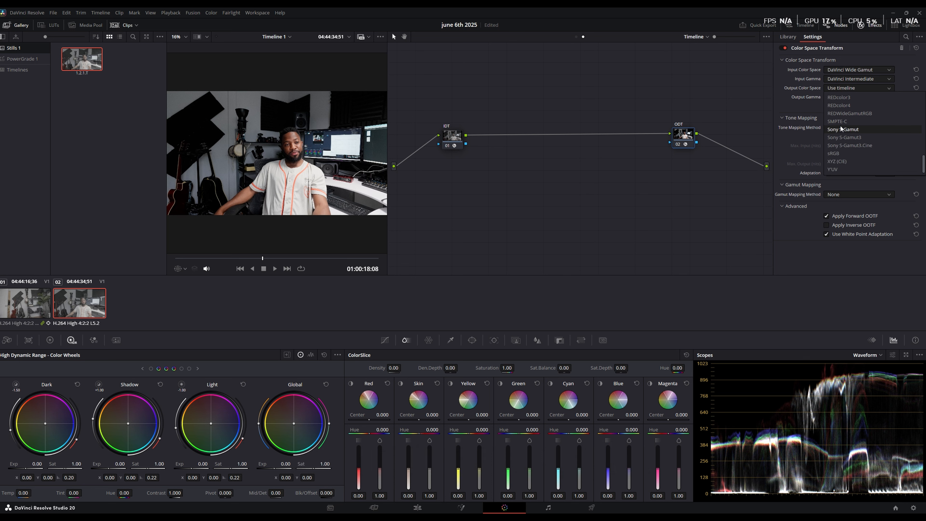
pyautogui.scroll(3, 841, 126)
pyautogui.scroll(1, 842, 120)
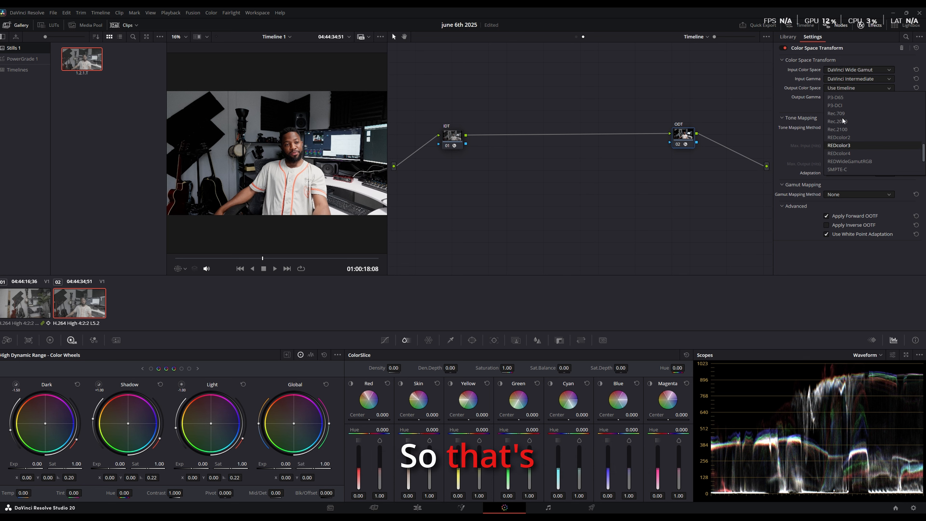
pyautogui.scroll(-1, 852, 131)
pyautogui.scroll(-1, 853, 130)
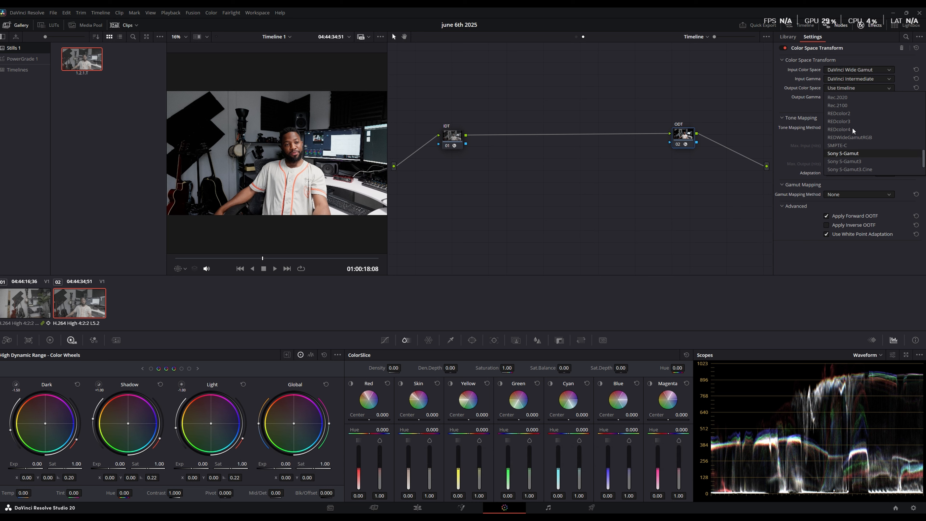
pyautogui.scroll(1, 852, 126)
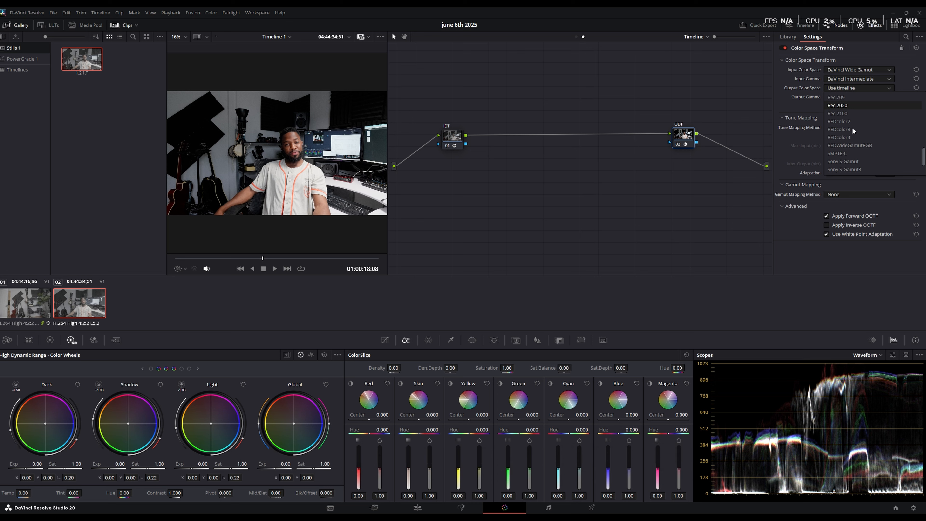
pyautogui.click(842, 99)
# - Set the ODT node's output gamma to Gamma 2.2
pyautogui.click(842, 97)
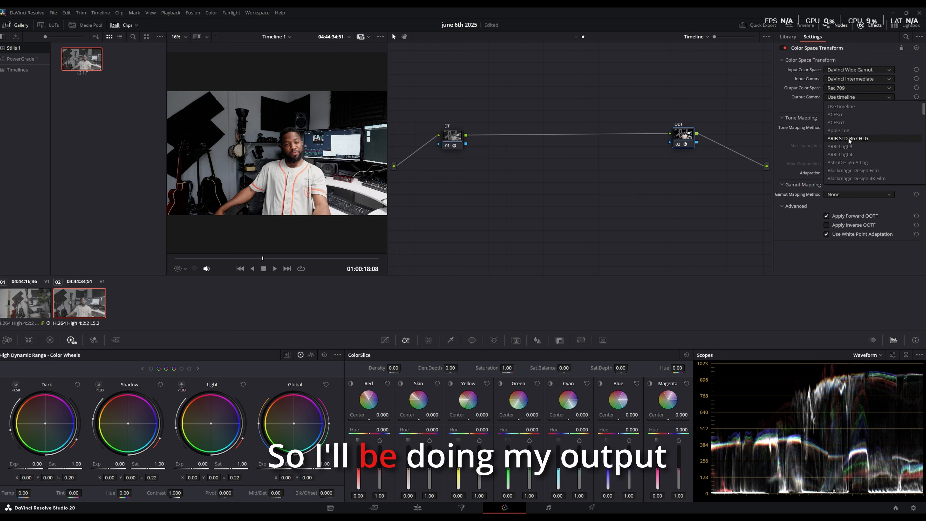
pyautogui.scroll(-5, 849, 139)
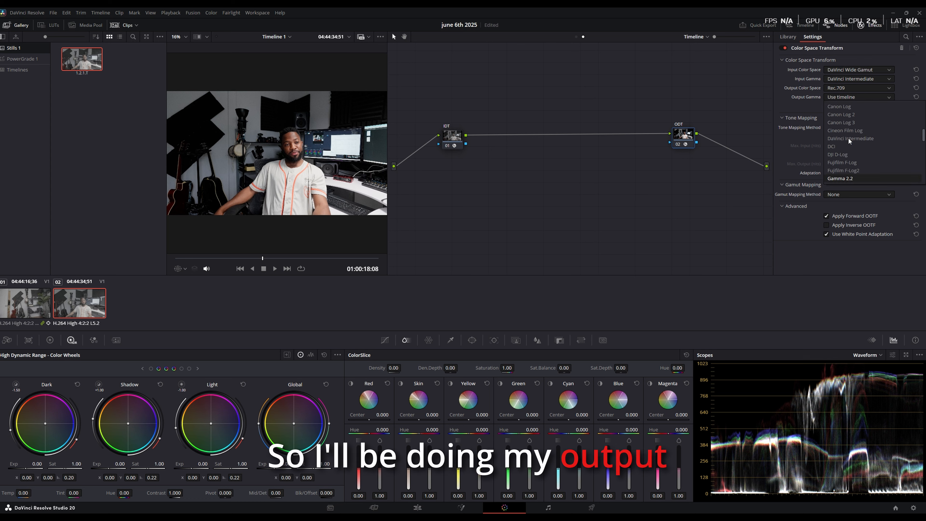
pyautogui.click(850, 179)
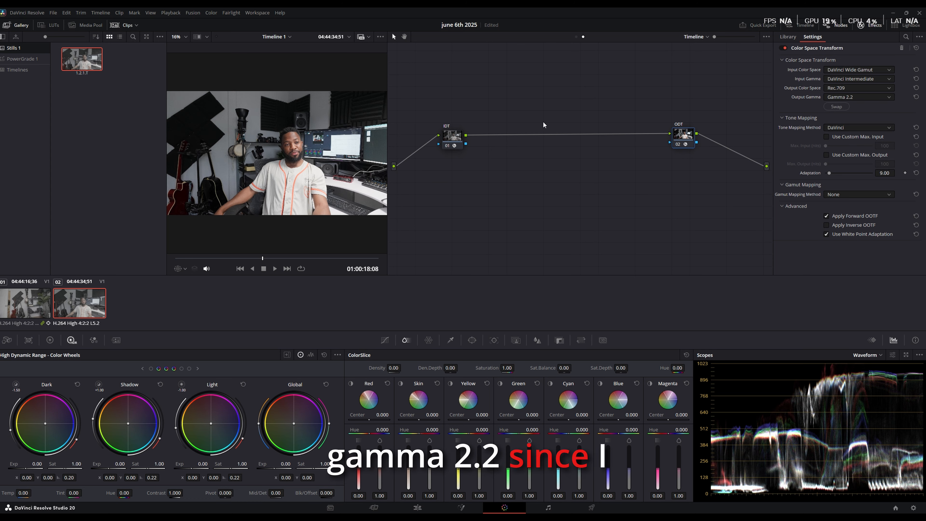
# - Keep DaVinci as the ODT node's tone mapping method and set its gamut mapping method to Saturation Compression
pyautogui.click(846, 128)
pyautogui.click(847, 130)
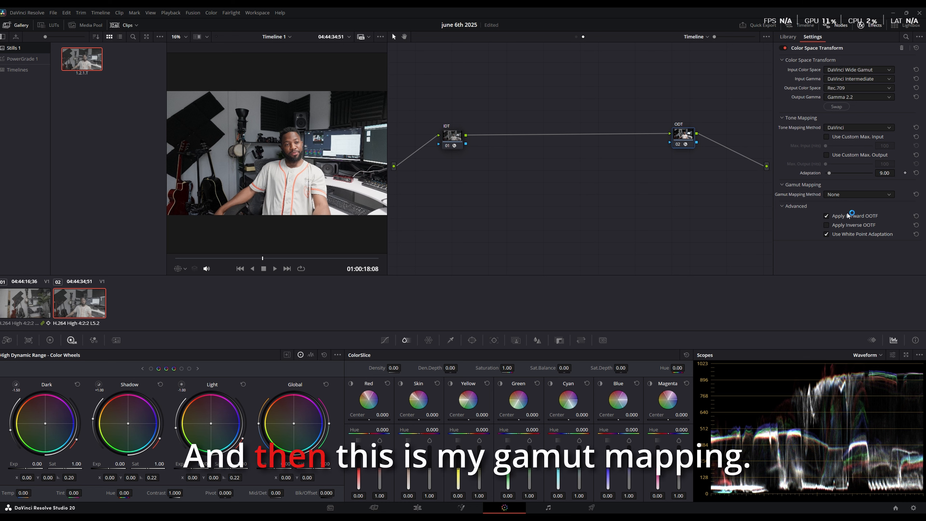
pyautogui.click(845, 195)
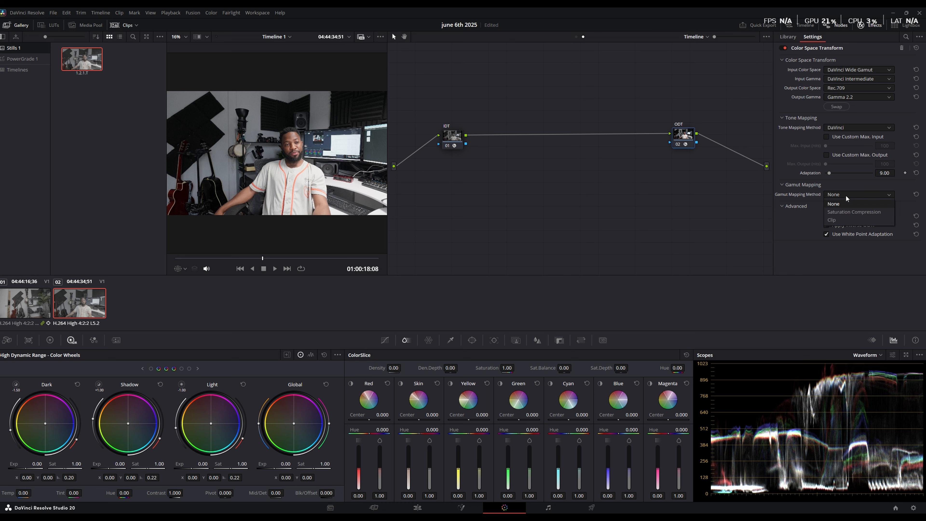
pyautogui.click(857, 215)
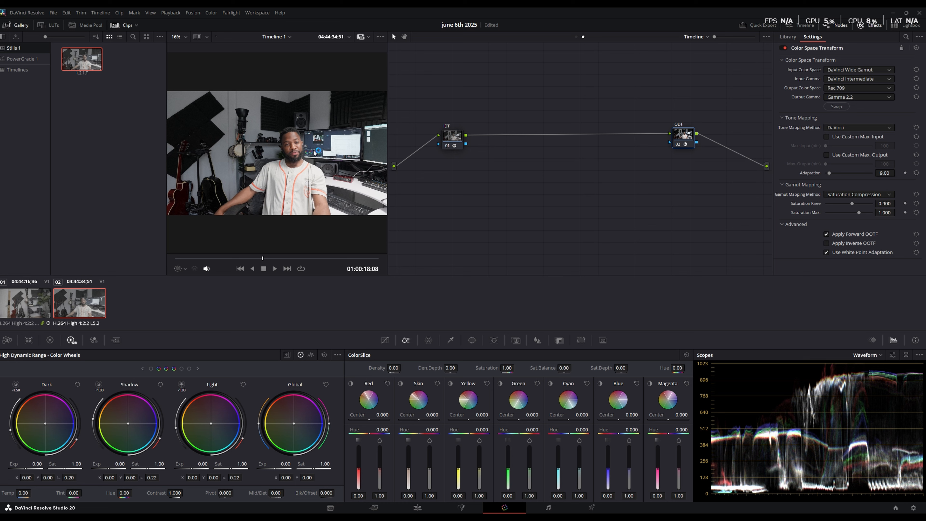
# - Check the image in the vectorscope and parade scopes, and return the scope display to the waveform
pyautogui.click(865, 355)
pyautogui.click(872, 381)
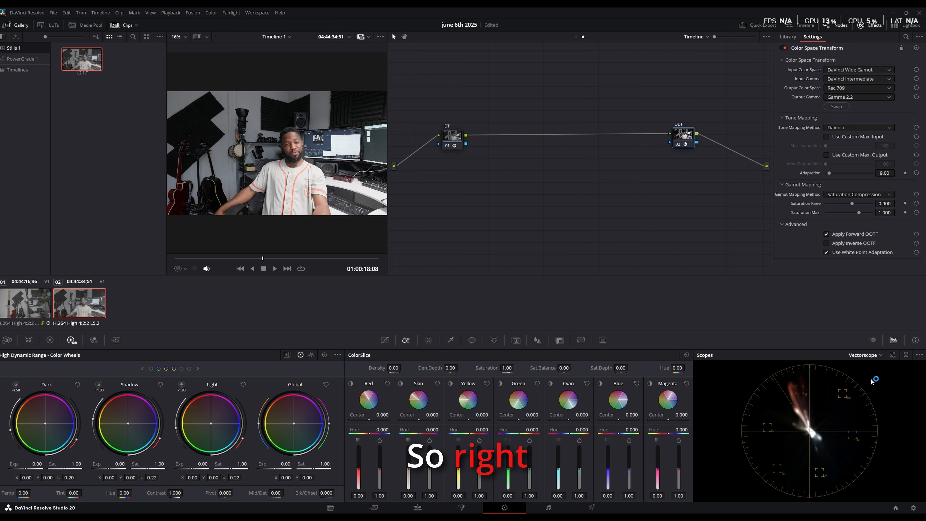
pyautogui.click(865, 355)
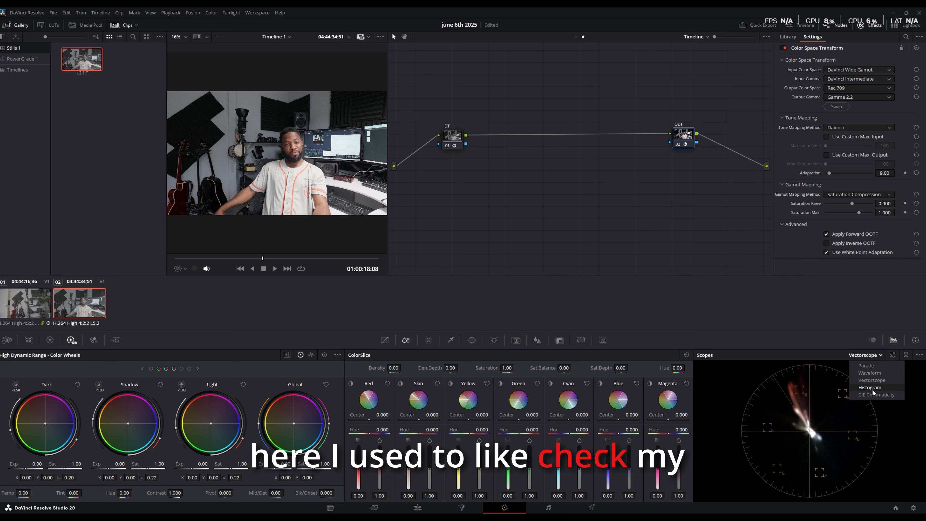
pyautogui.click(869, 373)
pyautogui.click(867, 355)
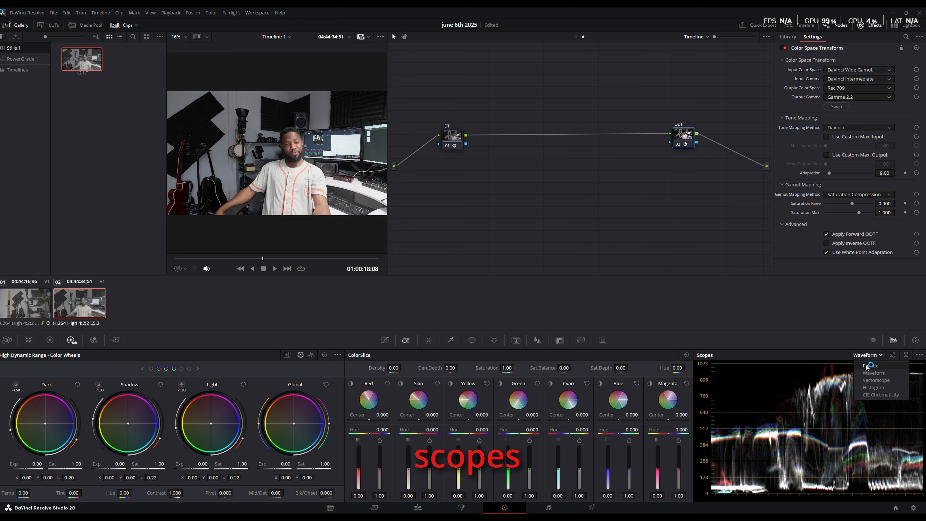
pyautogui.click(877, 366)
pyautogui.click(871, 355)
pyautogui.click(874, 375)
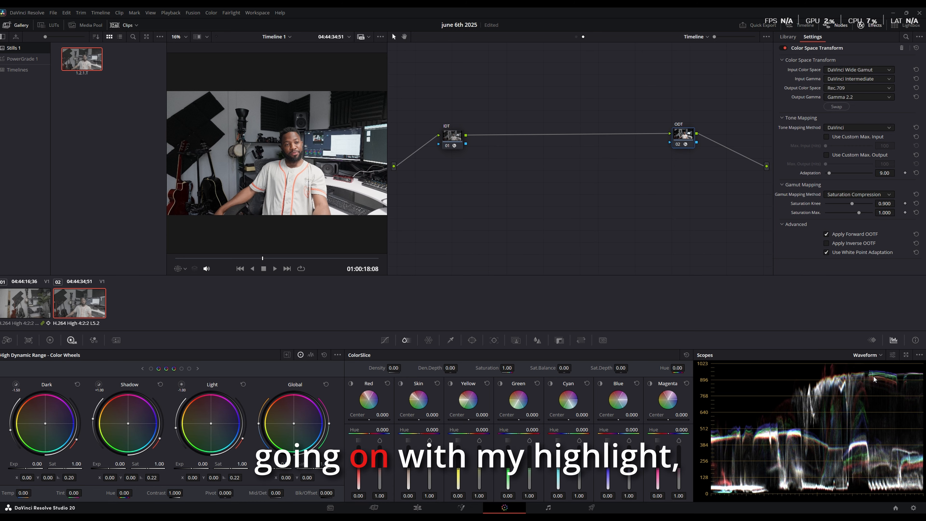
# - Add two serial nodes in a row between the IDT and ODT nodes
pyautogui.rightClick(456, 138)
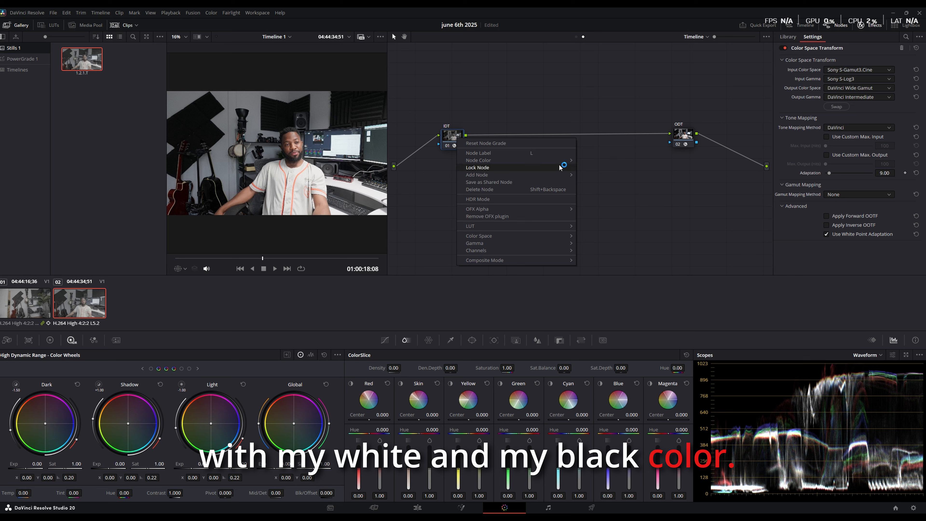
pyautogui.moveTo(572, 176)
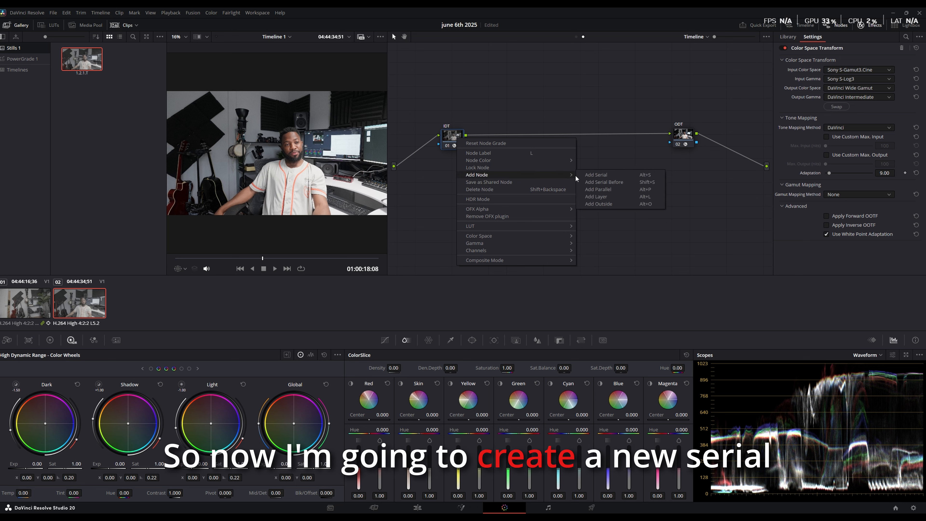
pyautogui.click(609, 176)
pyautogui.moveTo(488, 139); pyautogui.dragTo(496, 138)
pyautogui.rightClick(496, 138)
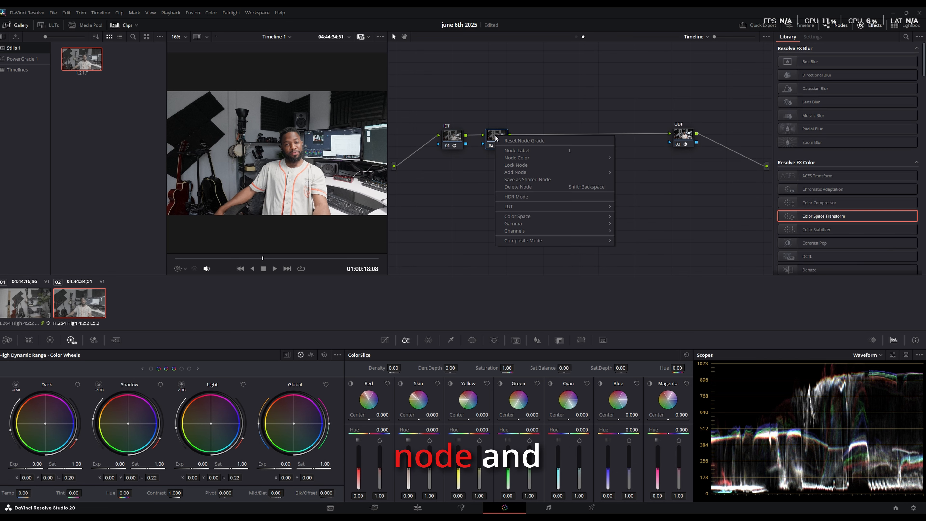
pyautogui.moveTo(583, 172)
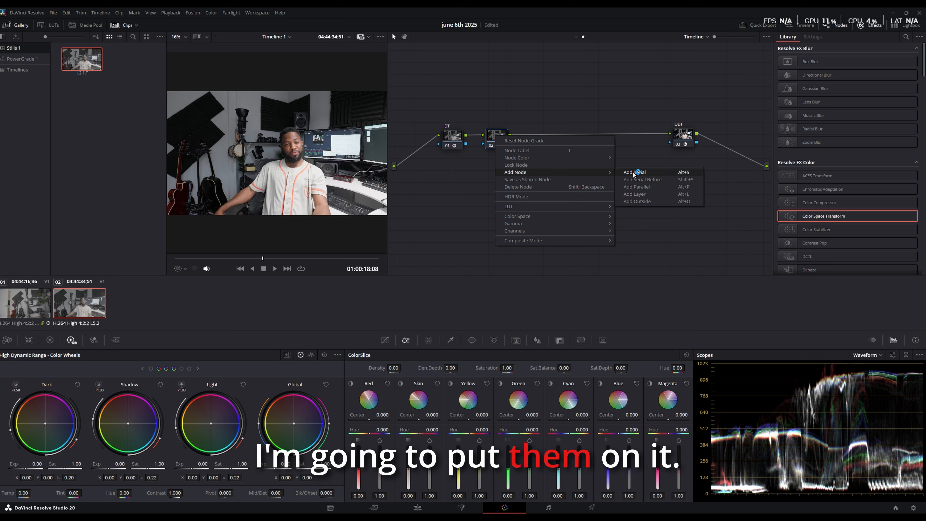
pyautogui.click(636, 172)
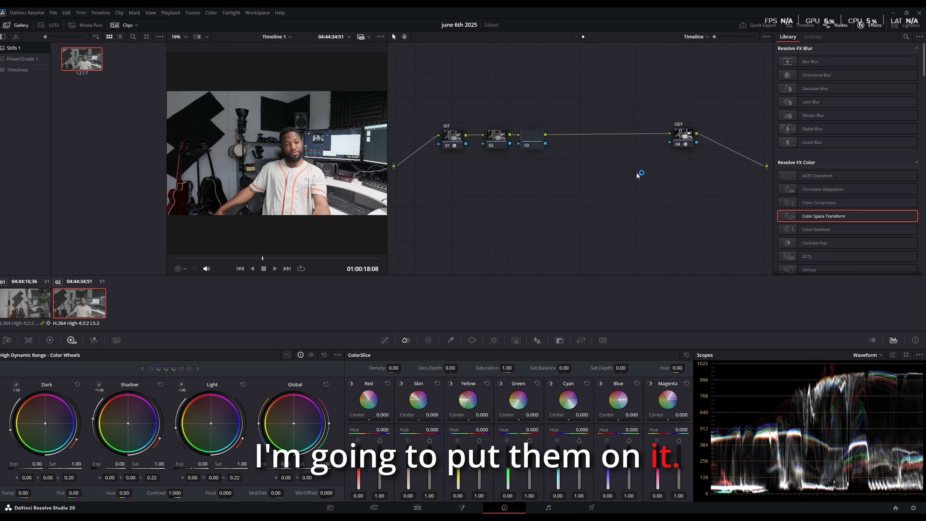
# - Space out the two new nodes and label the first one after the IDT node EXP
pyautogui.moveTo(496, 138); pyautogui.dragTo(498, 136)
pyautogui.rightClick(499, 136)
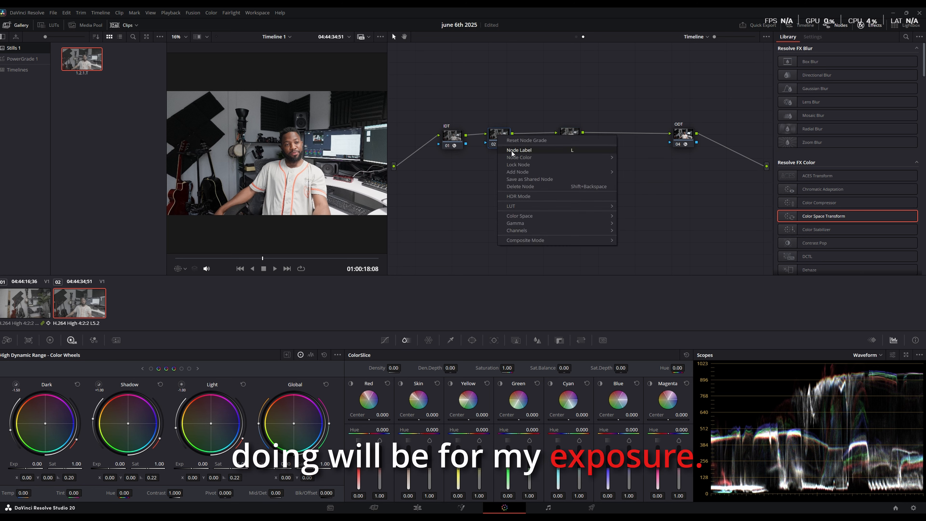
pyautogui.click(512, 151)
pyautogui.write('e')
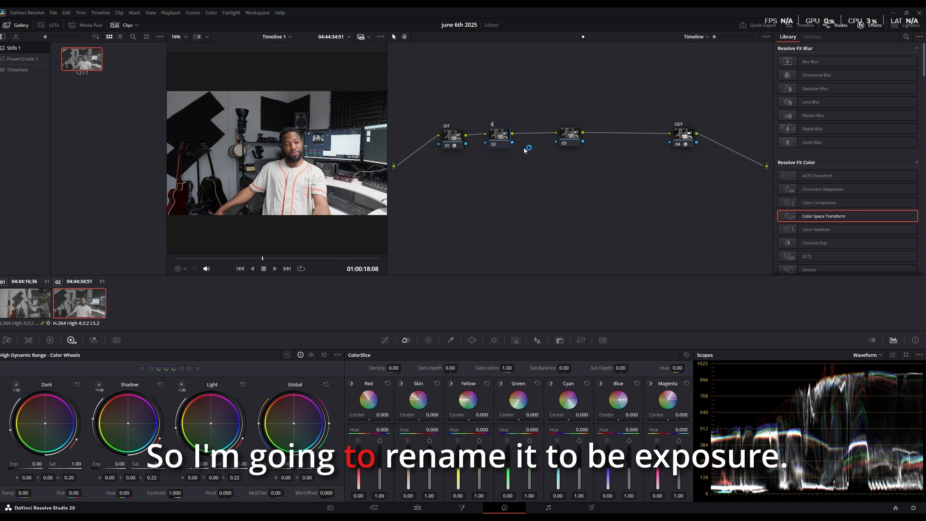
pyautogui.write('XP')
pyautogui.press('BackSpace')
pyautogui.press('BackSpace')
pyautogui.press('BackSpace')
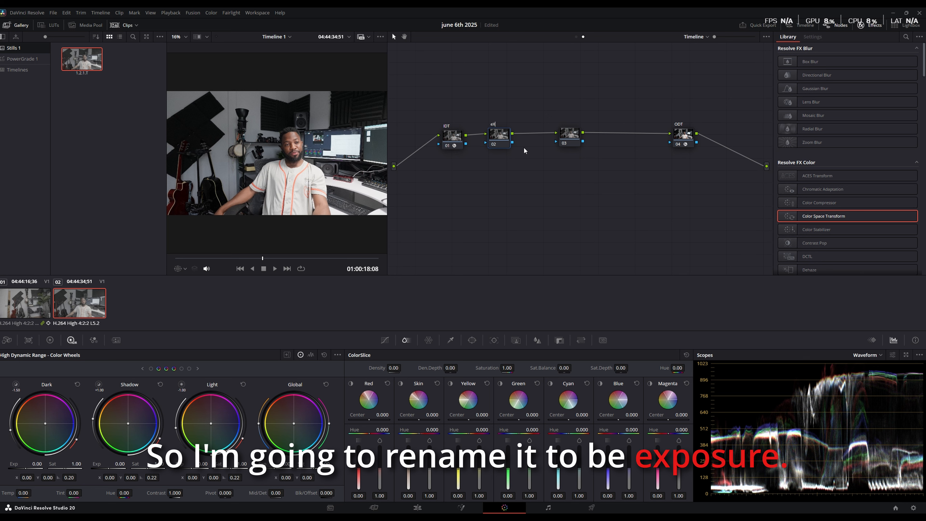
pyautogui.write('EXP')
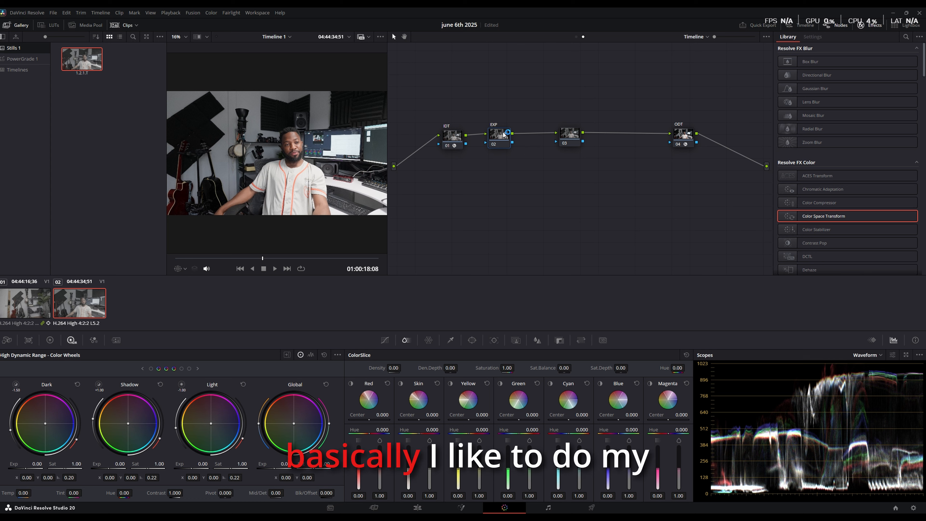
# - On the EXP node, raise the HDR global exposure to about 0.08 and lower the primaries highlights to -82
pyautogui.moveTo(504, 134); pyautogui.dragTo(503, 133)
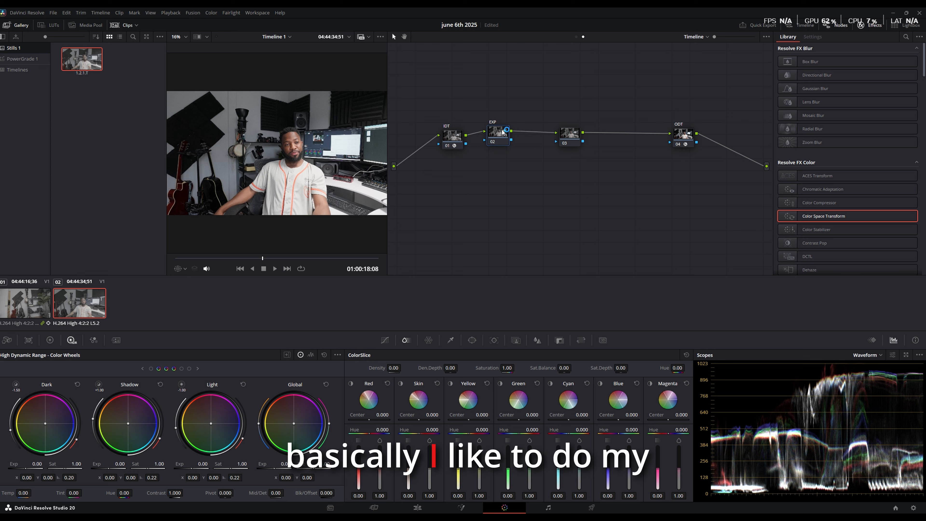
pyautogui.click(73, 340)
pyautogui.click(75, 341)
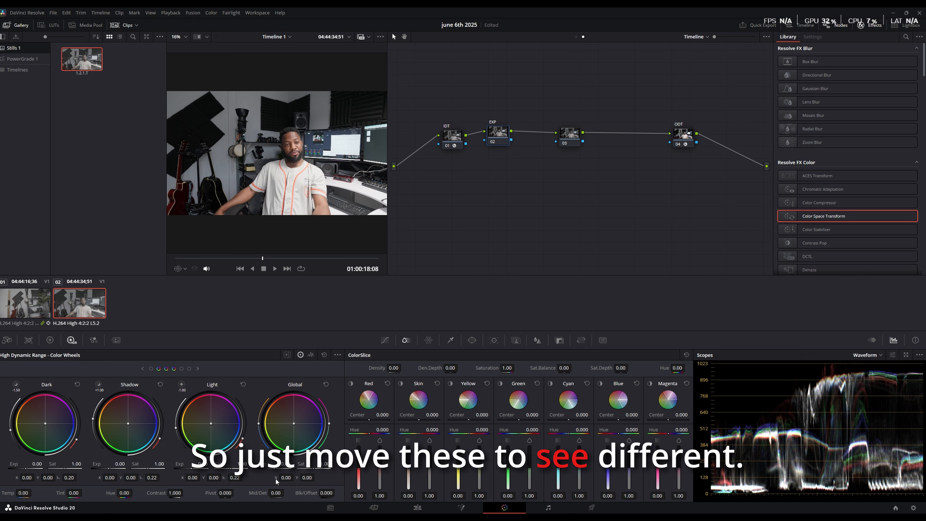
pyautogui.moveTo(284, 464)
pyautogui.mouseDown()
pyautogui.moveTo(305, 464)
pyautogui.moveTo(272, 464)
pyautogui.moveTo(291, 464)
pyautogui.mouseUp()
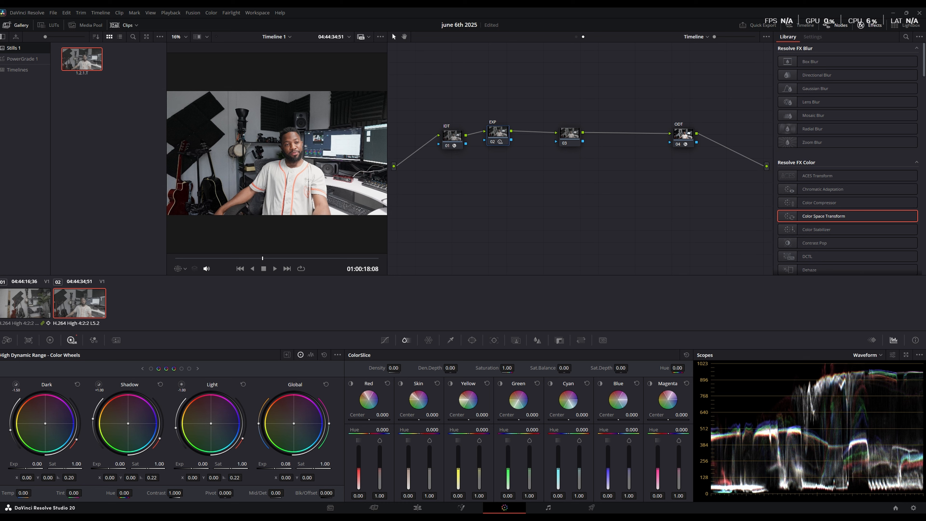
pyautogui.moveTo(273, 467); pyautogui.dragTo(275, 466)
pyautogui.click(50, 340)
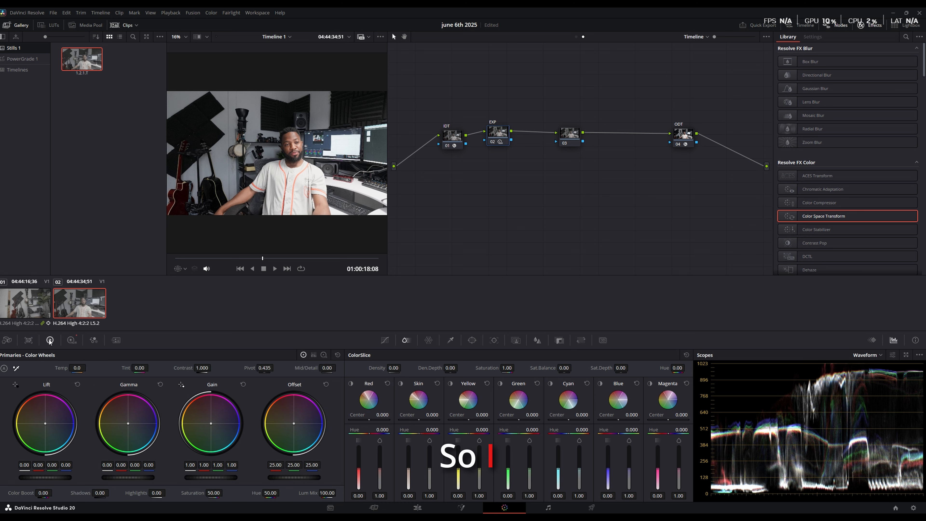
pyautogui.moveTo(157, 493); pyautogui.dragTo(126, 493)
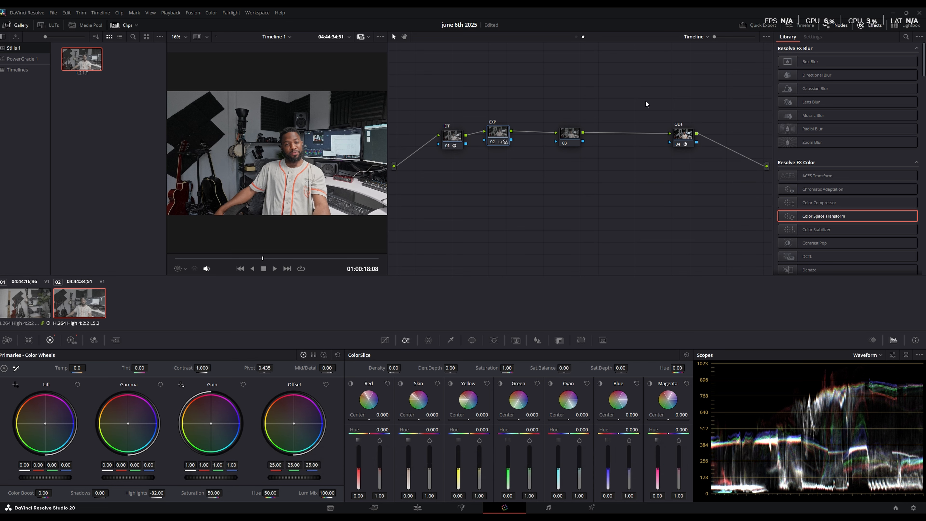
# - Add a serial node directly after the EXP node, space it out, and label it CONTRAST
pyautogui.rightClick(493, 130)
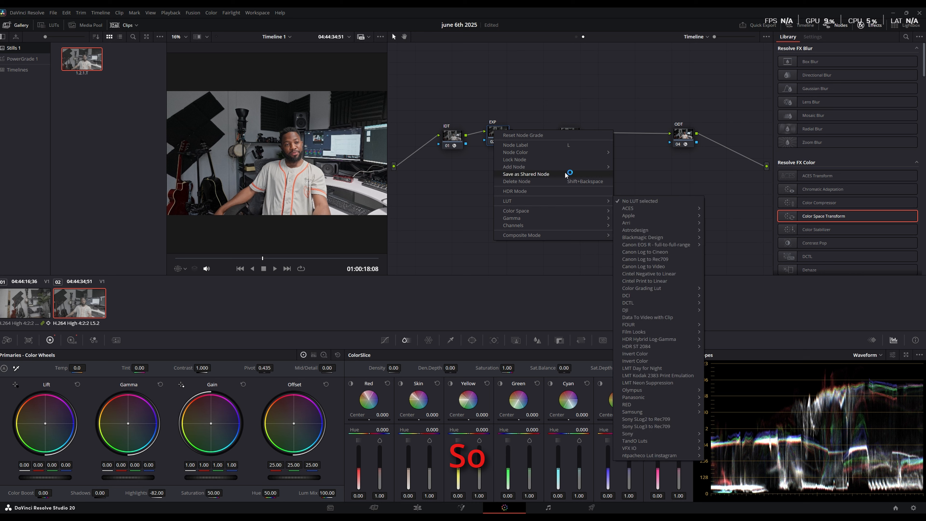
pyautogui.moveTo(584, 168)
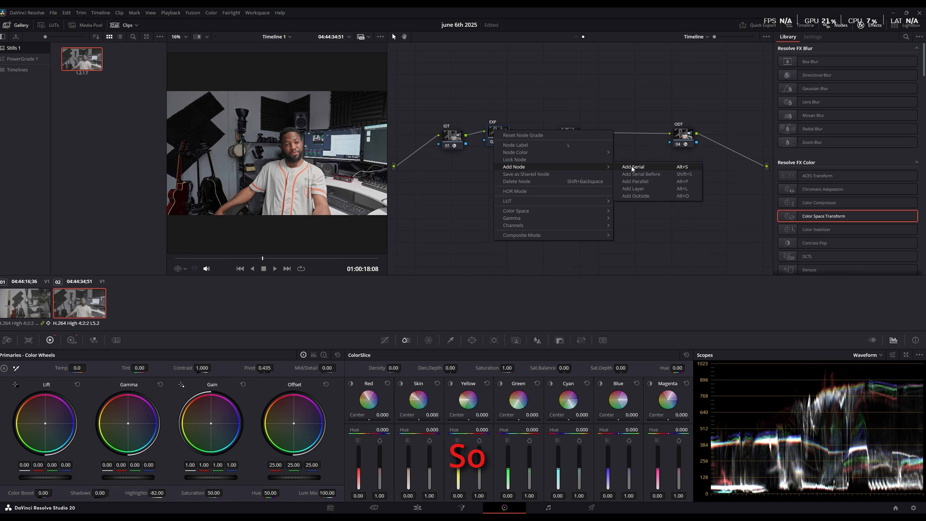
pyautogui.click(635, 166)
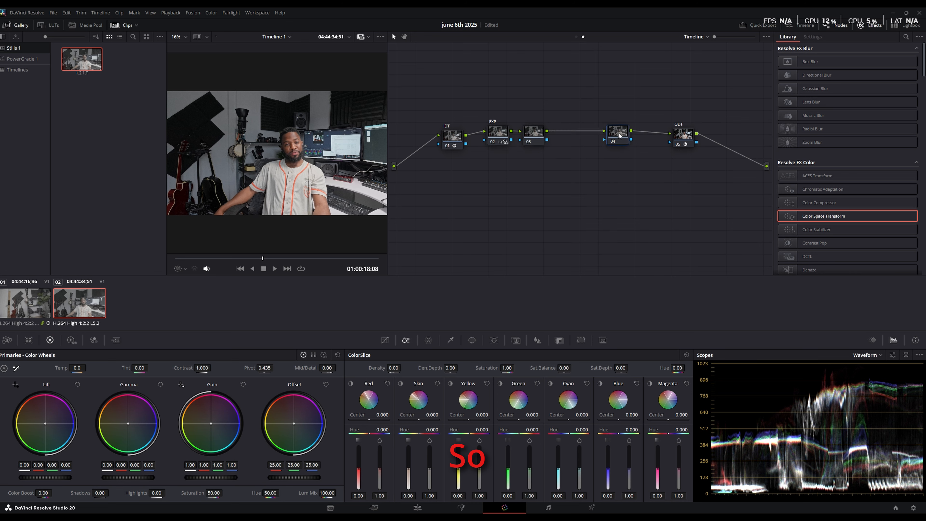
pyautogui.moveTo(533, 132); pyautogui.dragTo(546, 132)
pyautogui.rightClick(545, 132)
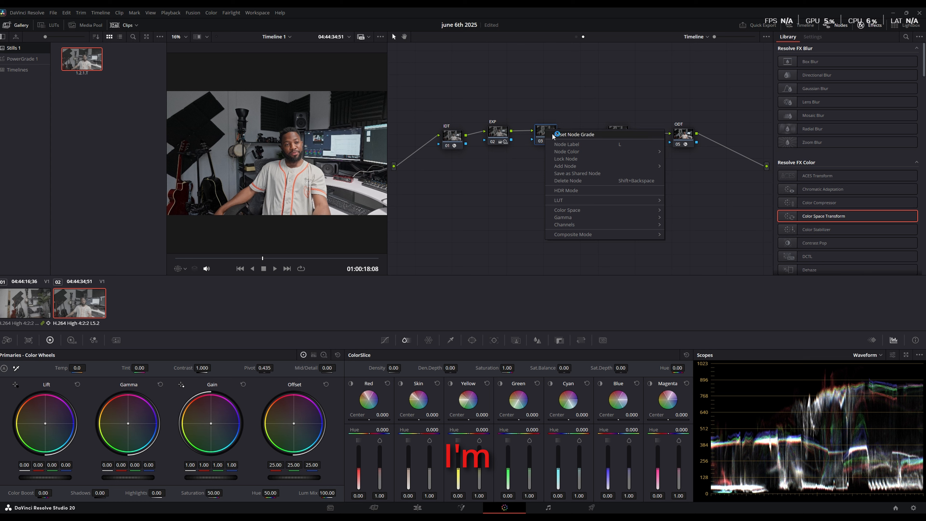
pyautogui.click(563, 144)
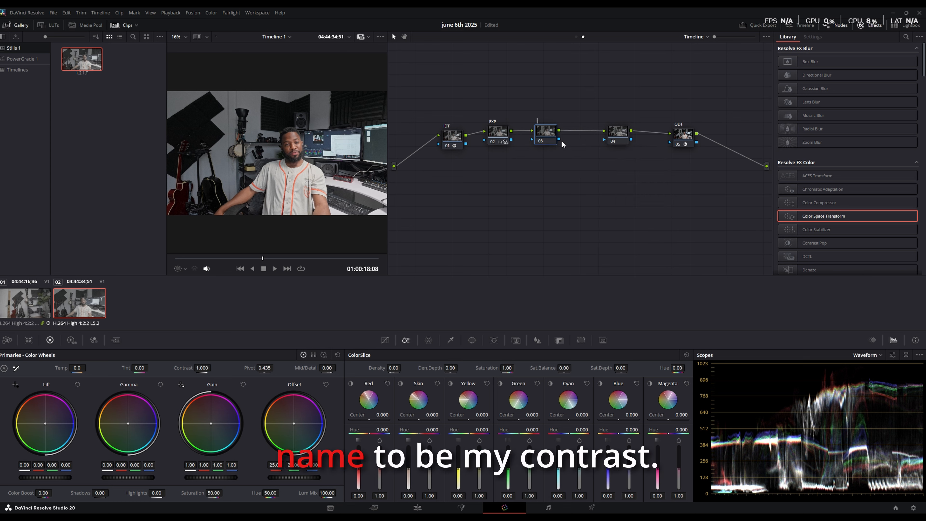
pyautogui.write('cONTRAST')
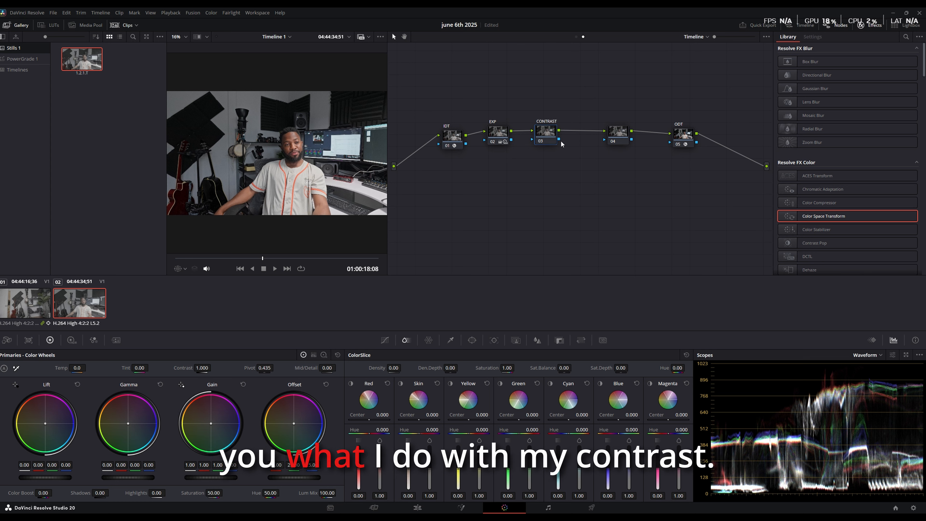
# - On the CONTRAST node, set the primaries pivot to 0.360 and raise the contrast to about 1.070
pyautogui.doubleClick(265, 369)
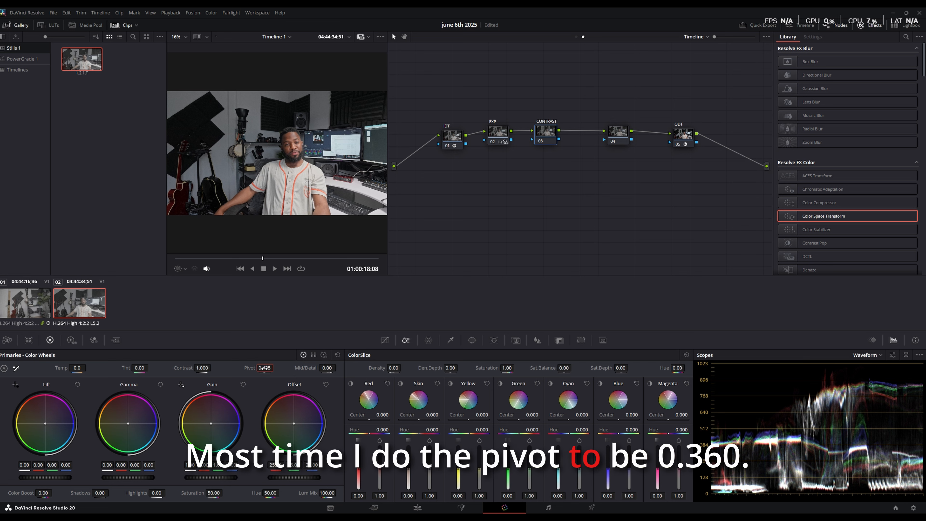
pyautogui.write('0.360')
pyautogui.press('Return')
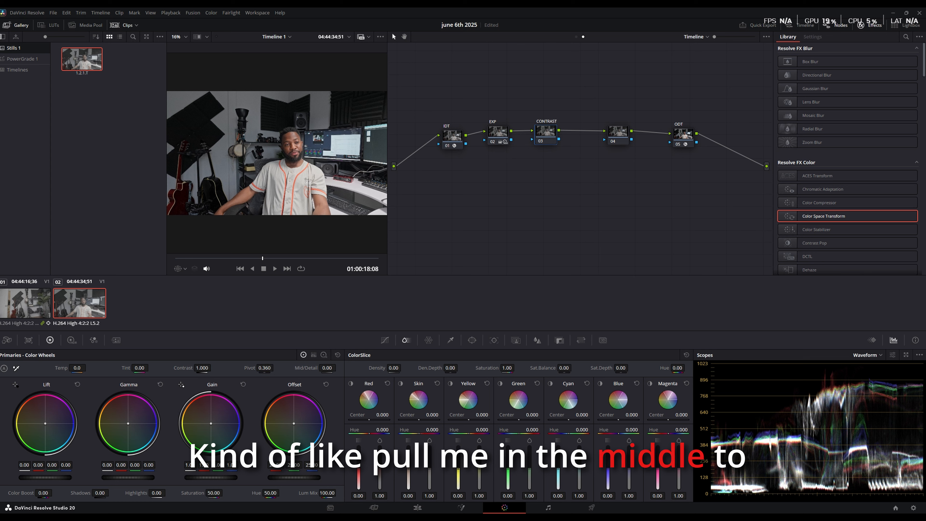
pyautogui.moveTo(202, 368)
pyautogui.mouseDown()
pyautogui.moveTo(190, 368)
pyautogui.moveTo(226, 368)
pyautogui.moveTo(218, 368)
pyautogui.mouseUp()
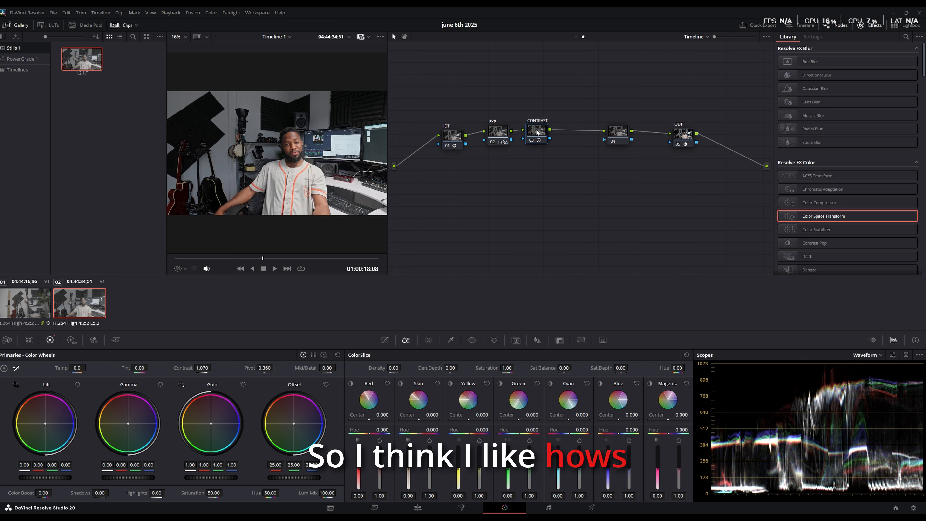
# - Add a serial node directly after the CONTRAST node and label it LINEAR LOOK
pyautogui.hotkey('alt', 's')
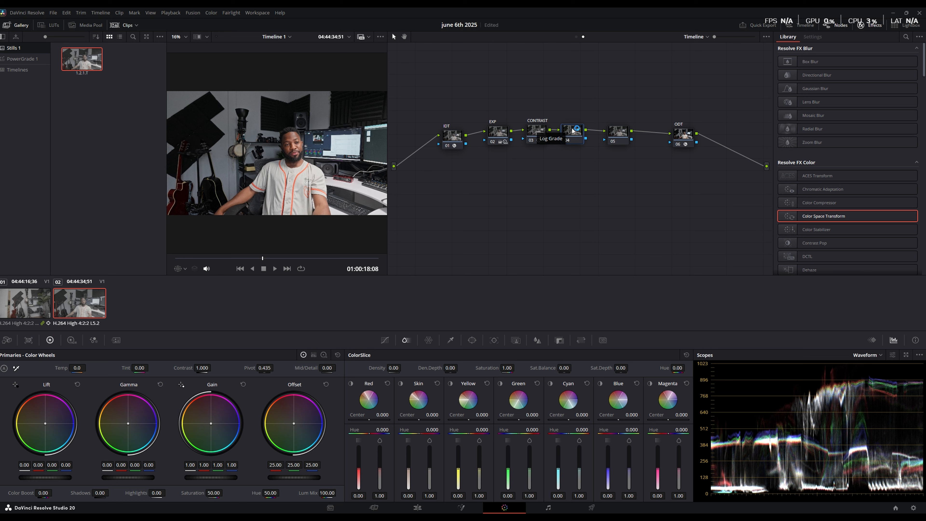
pyautogui.rightClick(574, 128)
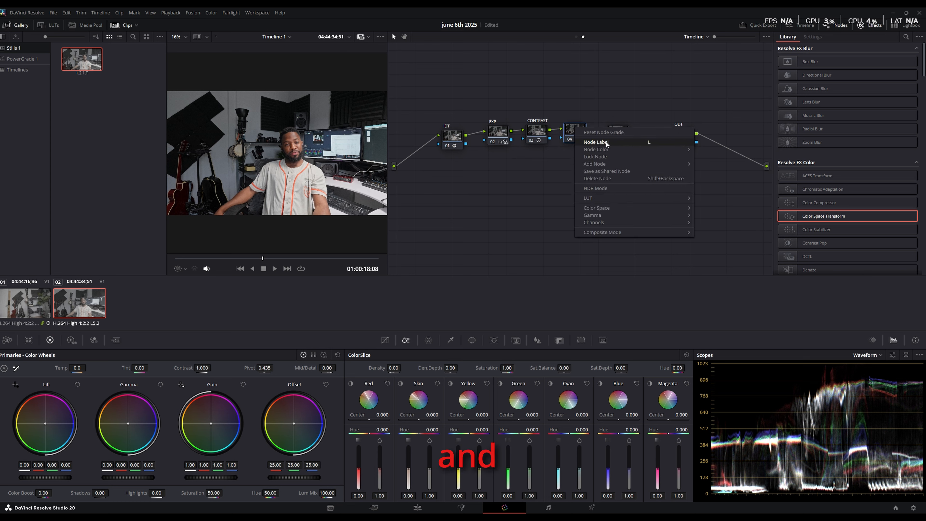
pyautogui.click(596, 142)
pyautogui.write('LIN')
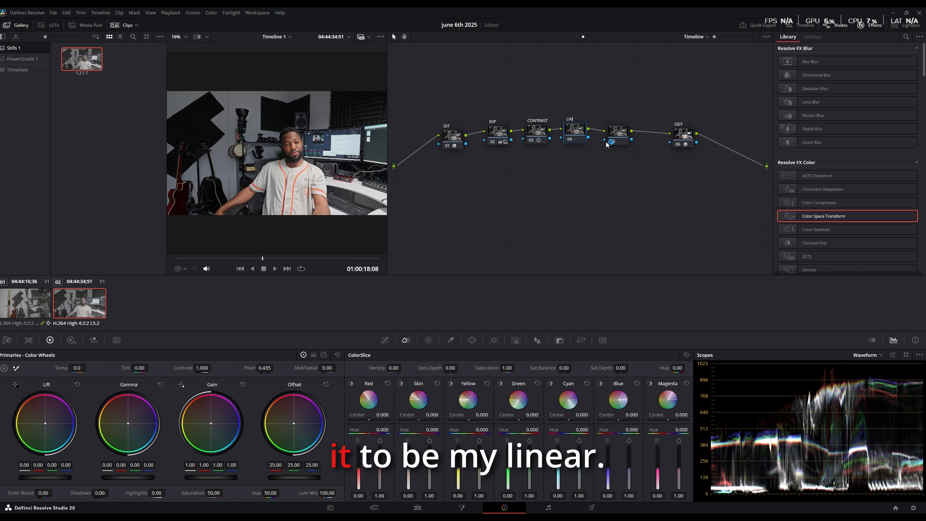
pyautogui.write('EAR')
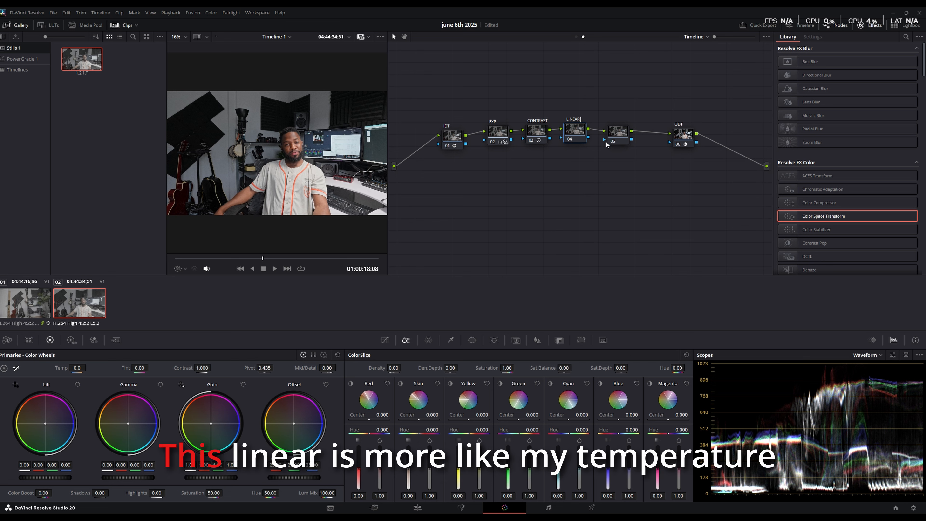
pyautogui.write(' LOOK')
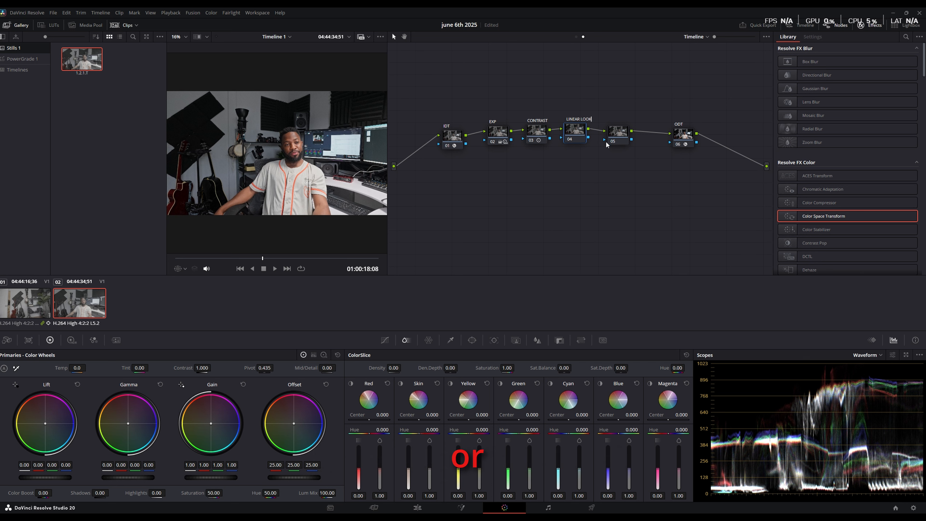
pyautogui.press('BackSpace')
pyautogui.press('BackSpace')
pyautogui.press('BackSpace')
pyautogui.press('BackSpace')
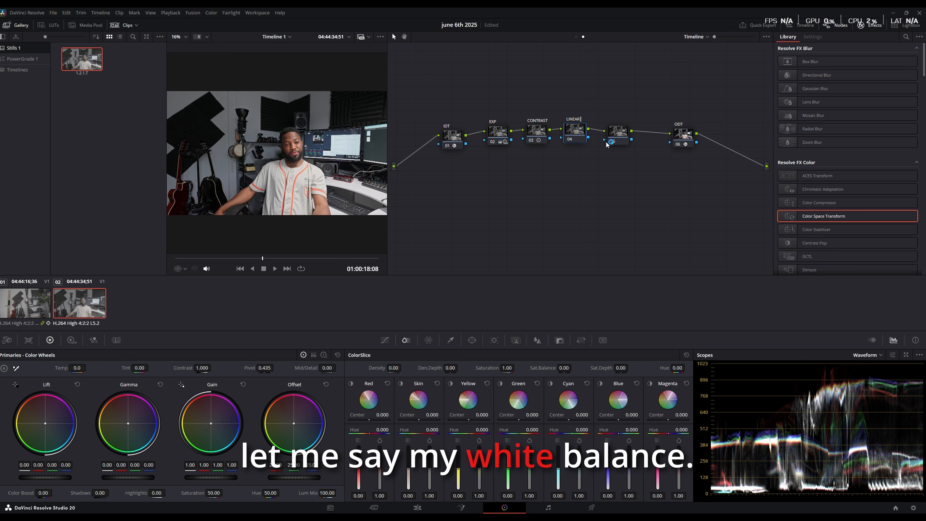
pyautogui.write('OR WHITE')
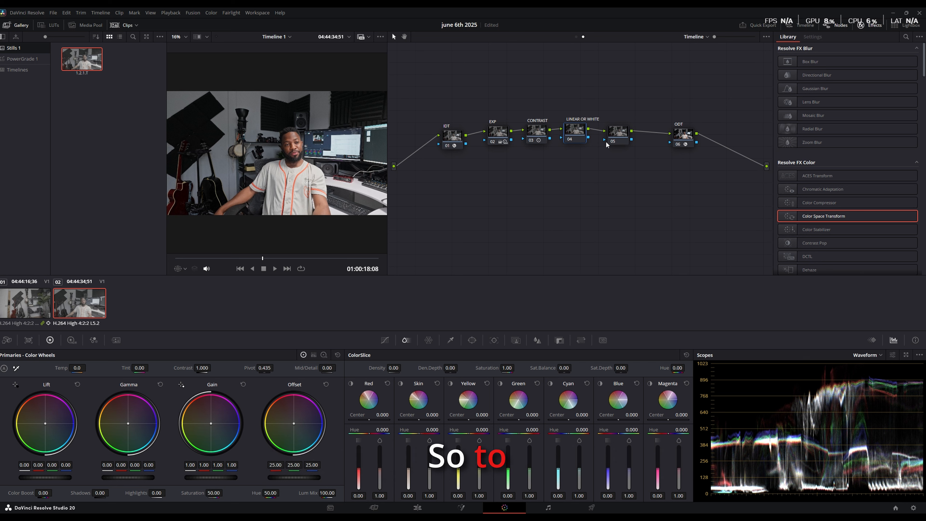
pyautogui.write(' BAL')
pyautogui.press('BackSpace')
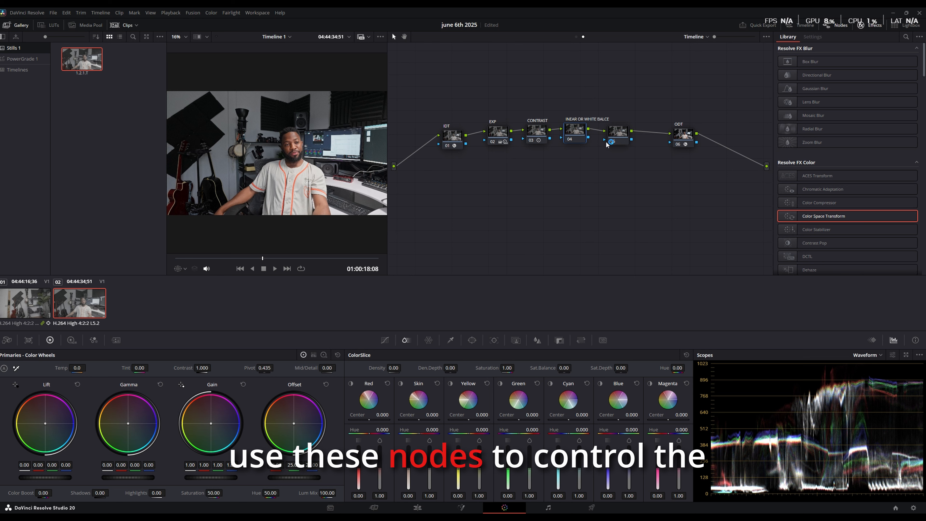
pyautogui.press('BackSpace')
pyautogui.press('BackSpace')
pyautogui.press('BackSpace')
pyautogui.press('BackSpace')
pyautogui.press('BackSpace')
pyautogui.press('BackSpace')
pyautogui.press('BackSpace')
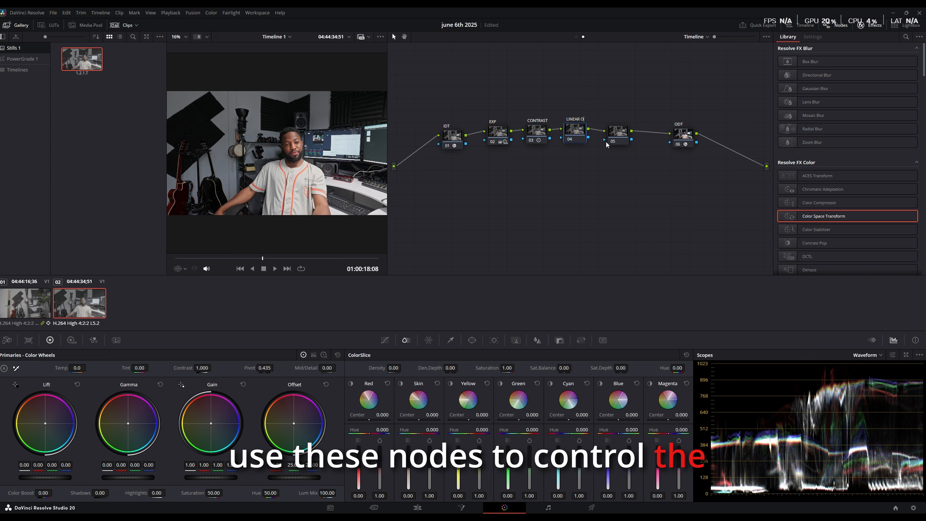
pyautogui.write('LOOK')
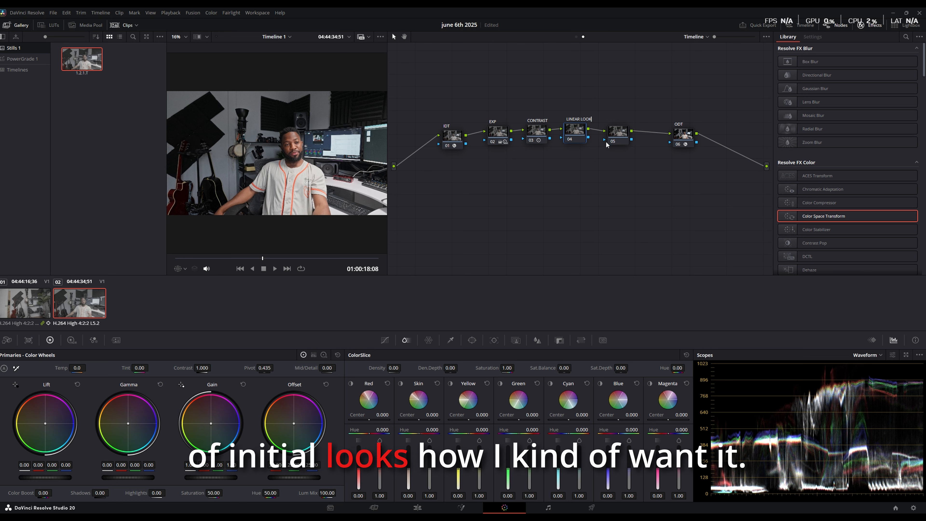
# - Change the LINEAR LOOK node's gamma setting and nudge its gain color balance until the blue gain is about 0.98
pyautogui.rightClick(574, 130)
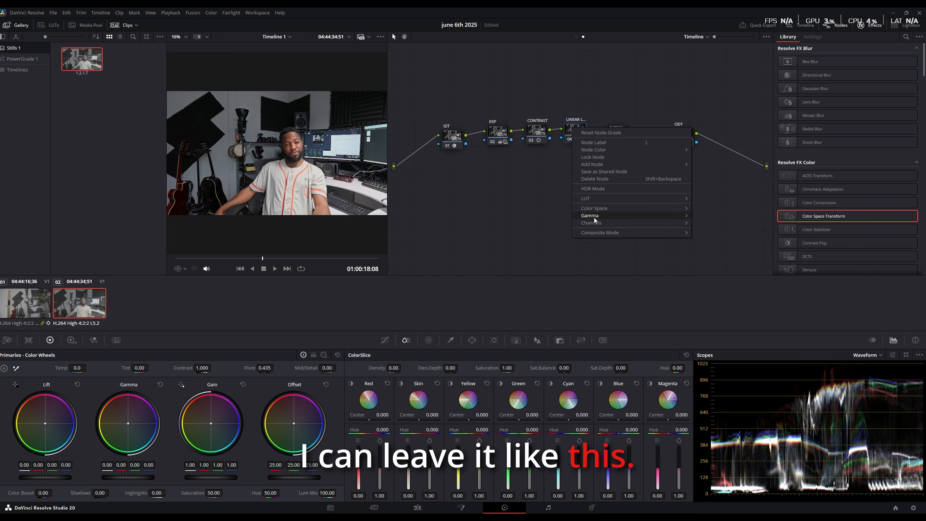
pyautogui.moveTo(594, 215)
pyautogui.click(709, 97)
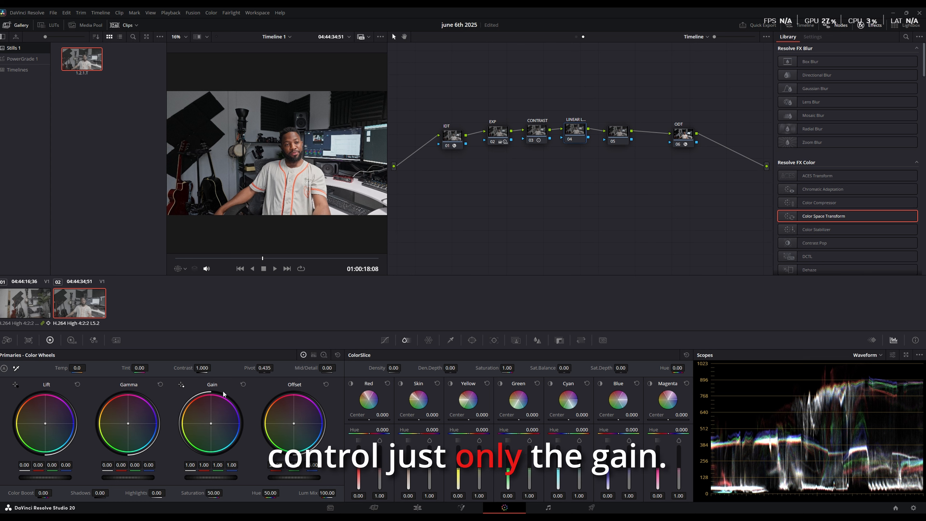
pyautogui.moveTo(211, 423); pyautogui.dragTo(211, 423)
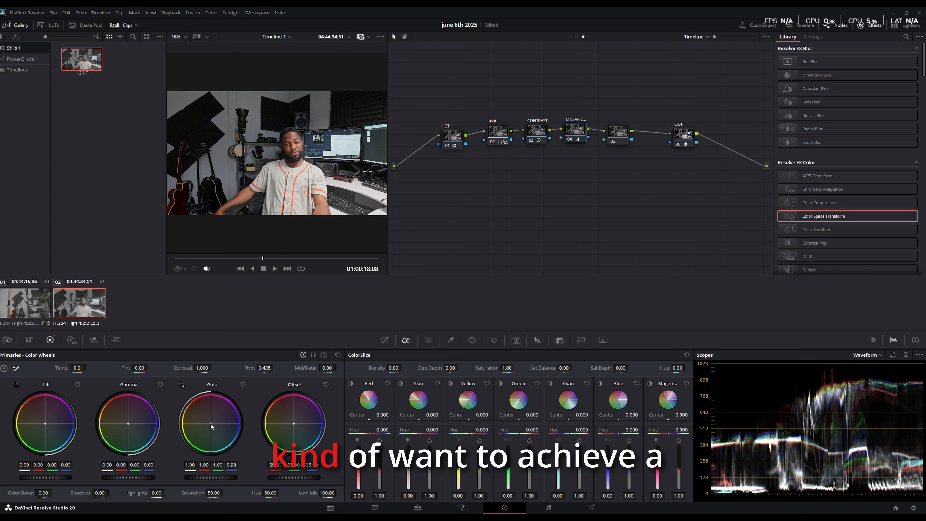
# - Toggle the LINEAR LOOK node off and on to compare the image with and without its gain adjustment
pyautogui.moveTo(572, 131); pyautogui.dragTo(570, 131)
pyautogui.rightClick(570, 130)
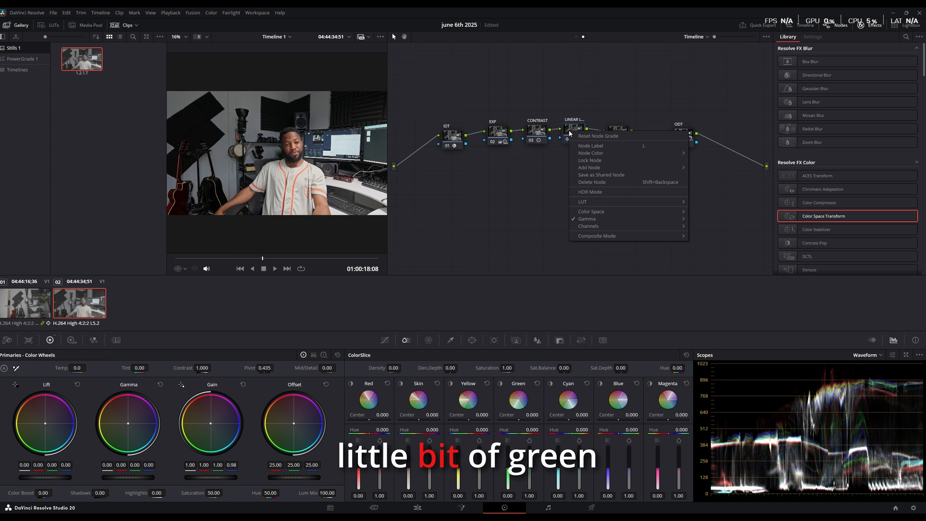
pyautogui.click(573, 119)
pyautogui.hotkey('ctrl', 'd')
pyautogui.hotkey('ctrl', 'd')
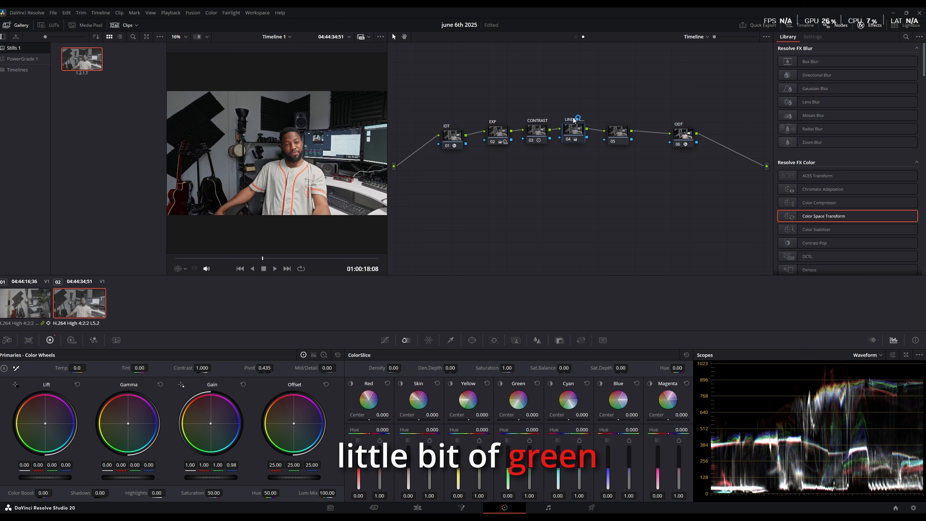
pyautogui.hotkey('ctrl', 'd')
pyautogui.hotkey('ctrl', 'd')
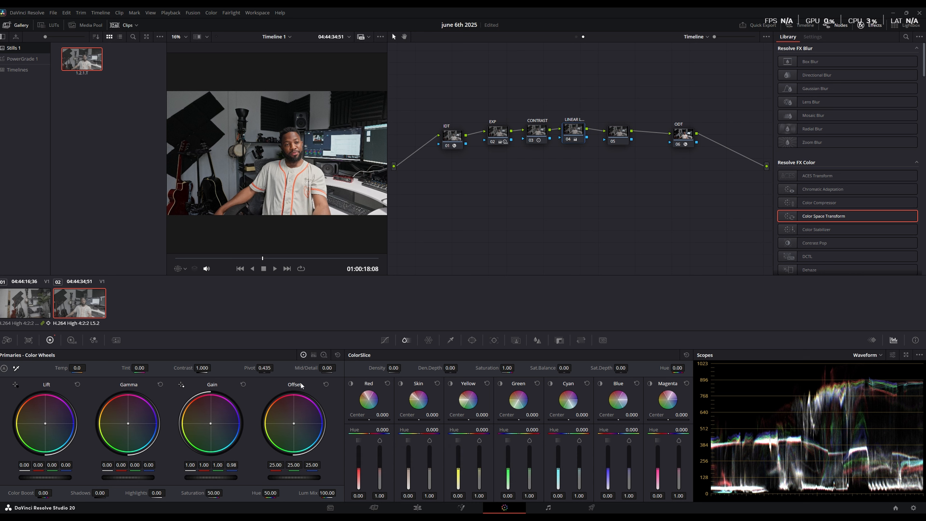
# - Shift the LINEAR LOOK node's offset color balance toward teal and compare the image with the node off and on
pyautogui.moveTo(296, 426); pyautogui.dragTo(293, 424)
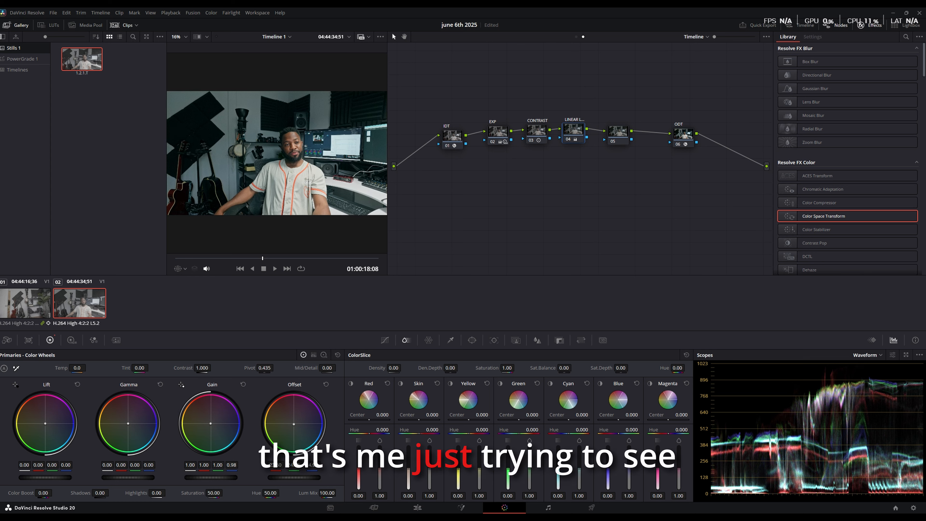
pyautogui.hotkey('ctrl', 'd')
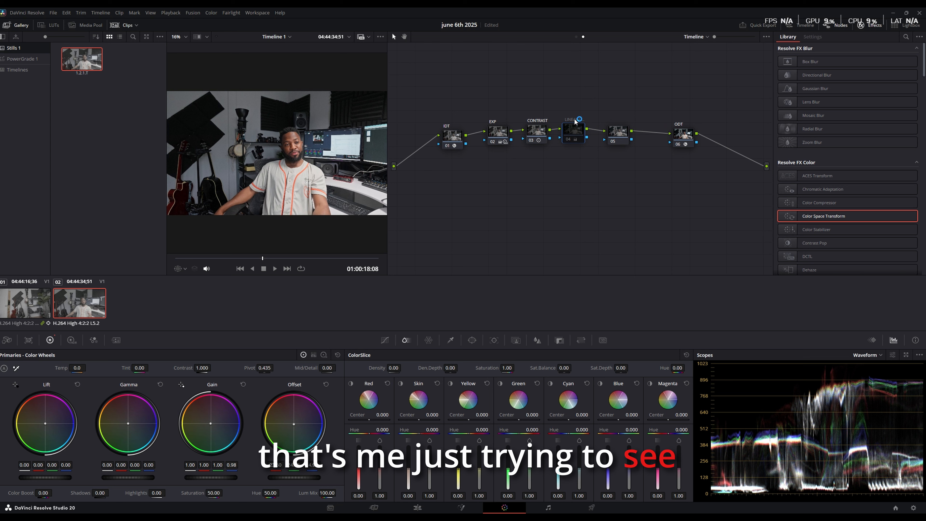
pyautogui.hotkey('ctrl', 'd')
# - Add a serial node directly after the LINEAR LOOK node and clean up the node graph layout
pyautogui.moveTo(617, 140); pyautogui.dragTo(626, 138)
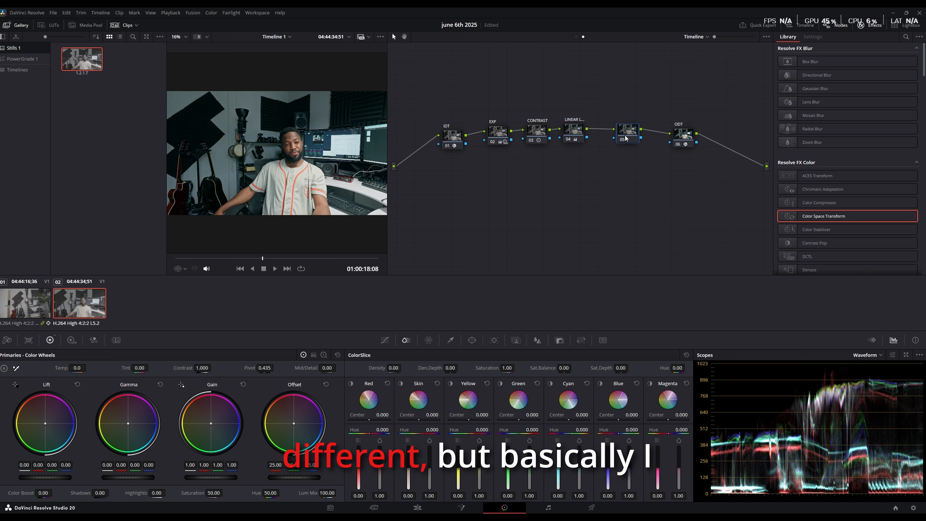
pyautogui.rightClick(574, 133)
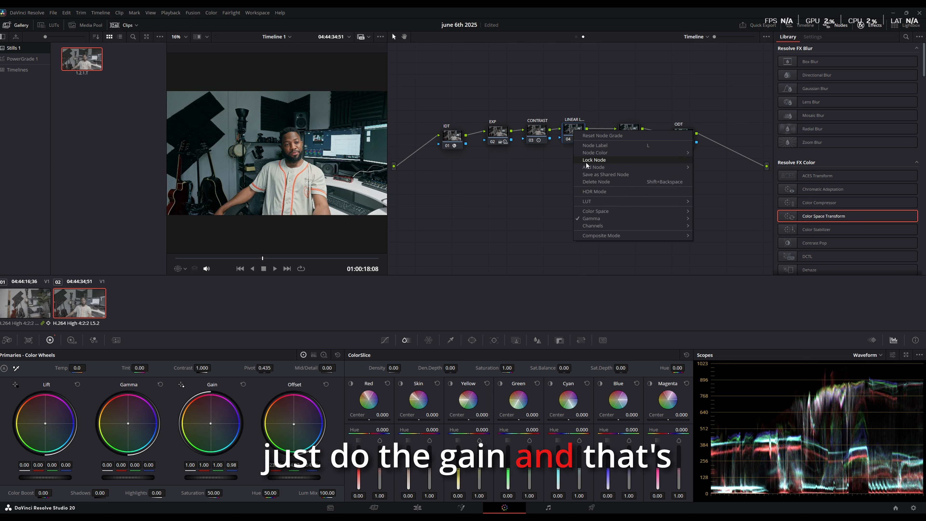
pyautogui.click(570, 128)
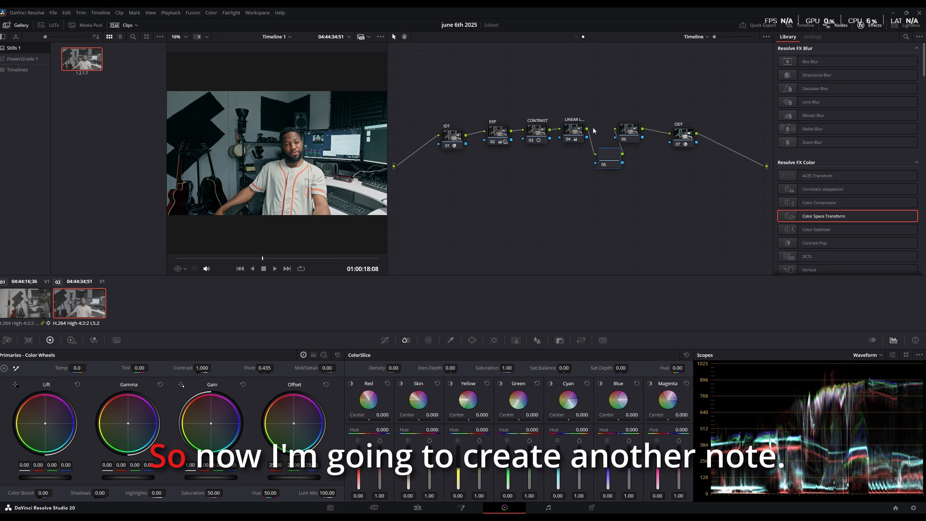
pyautogui.hotkey('alt', 's')
pyautogui.rightClick(607, 149)
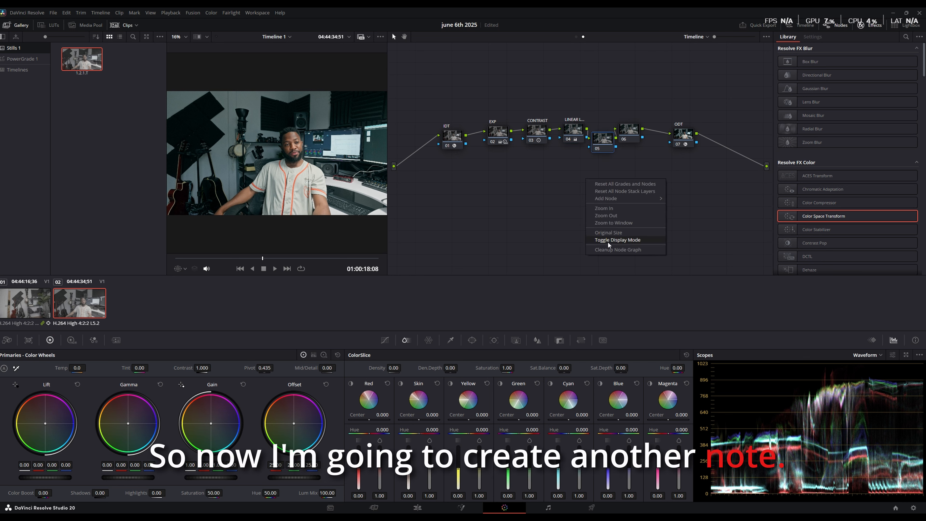
pyautogui.click(608, 254)
# - Label the new node after LINEAR LOOK as SAT and raise its ColorSlice saturation to about 1.24
pyautogui.rightClick(630, 167)
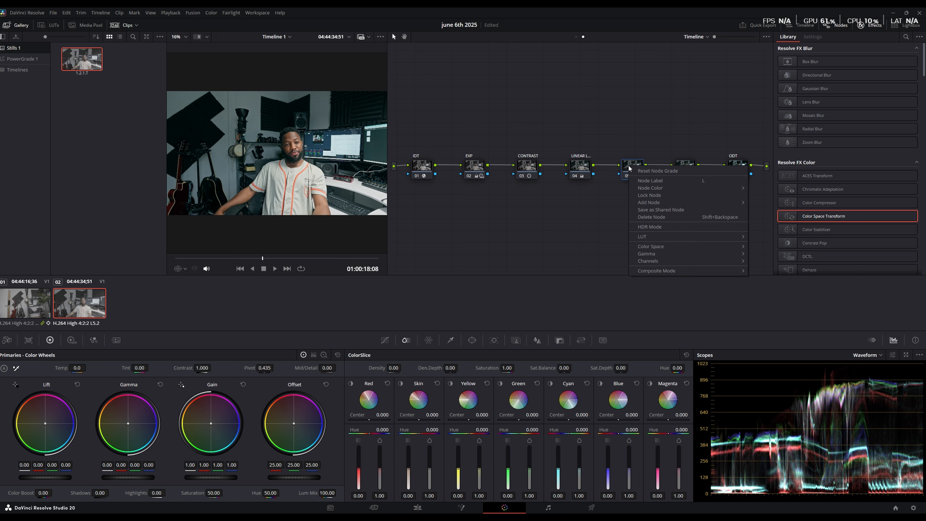
pyautogui.click(653, 181)
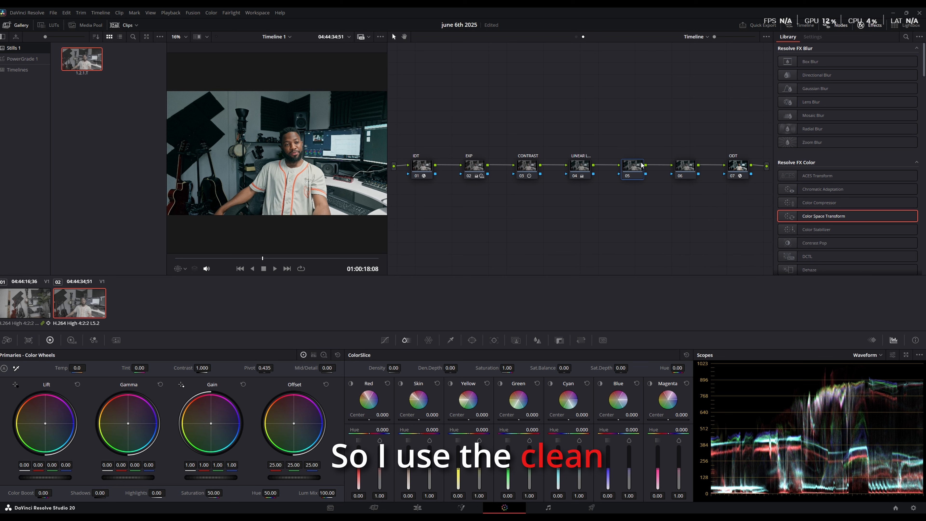
pyautogui.write('SAT')
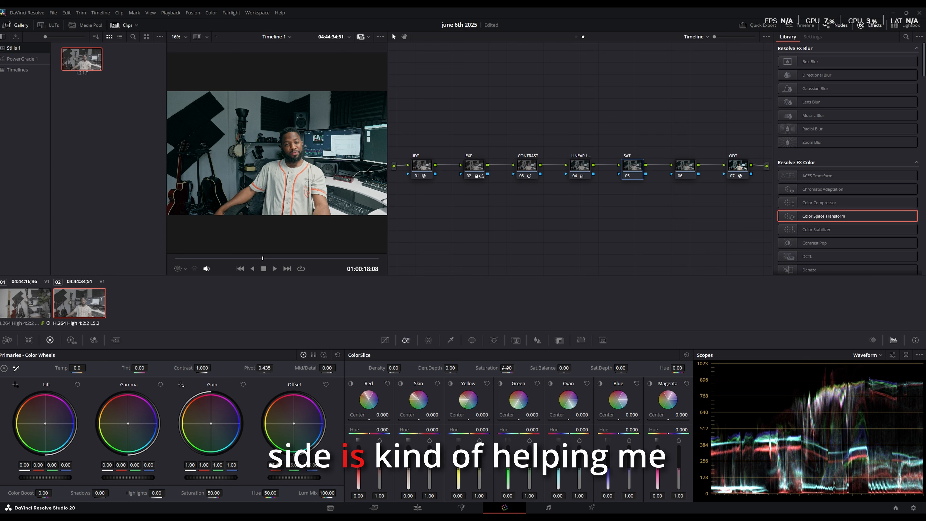
pyautogui.moveTo(488, 370); pyautogui.dragTo(519, 367)
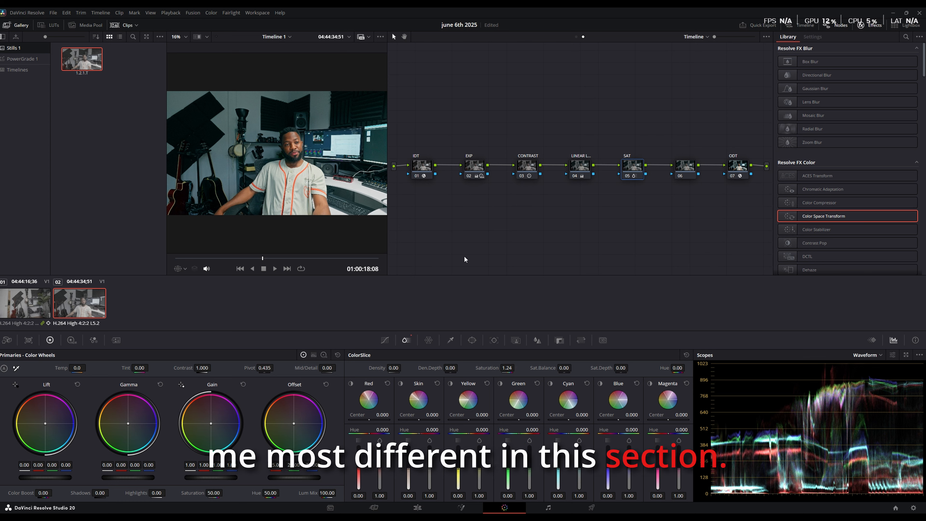
# - Add a serial node after the SAT node, place it above the chain, and apply the DCTL effect with Tetrav2 to it
pyautogui.moveTo(625, 165); pyautogui.dragTo(617, 161)
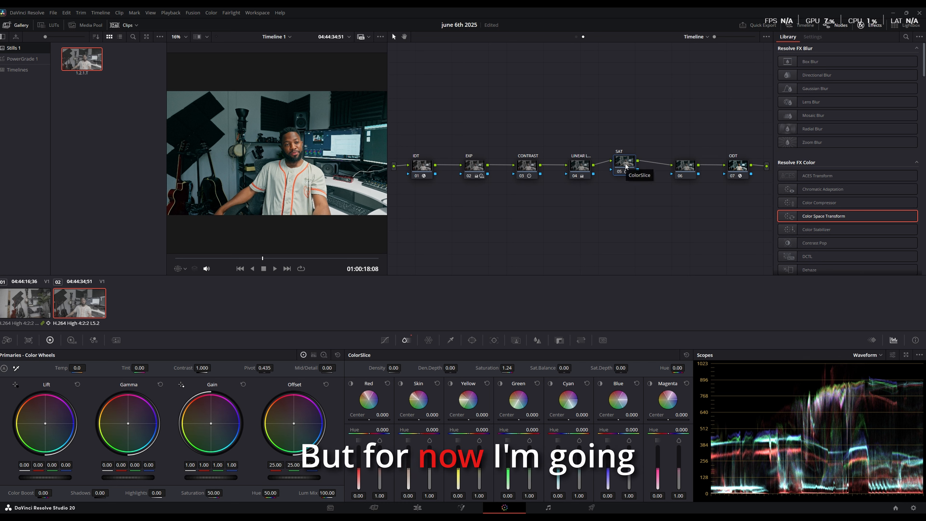
pyautogui.hotkey('alt', 's')
pyautogui.moveTo(664, 196); pyautogui.dragTo(655, 138)
pyautogui.scroll(-3, 817, 188)
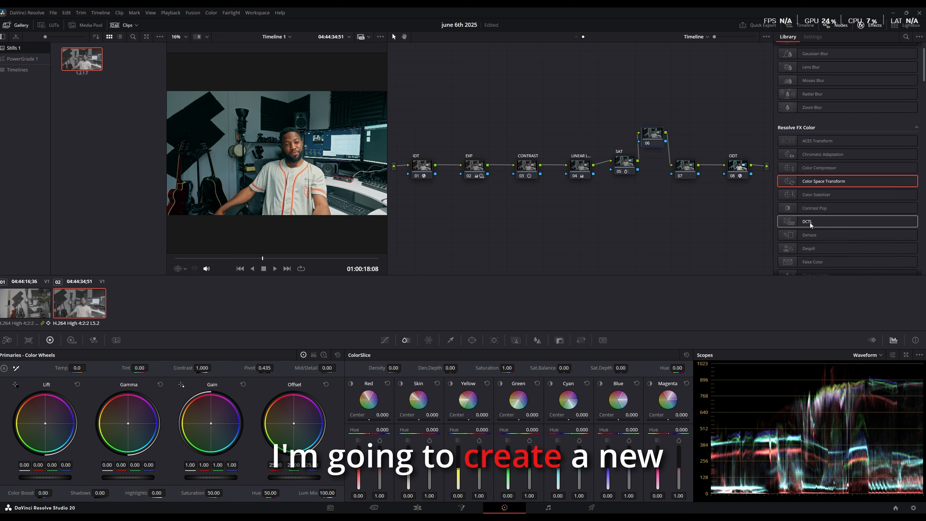
pyautogui.moveTo(818, 188); pyautogui.dragTo(663, 139)
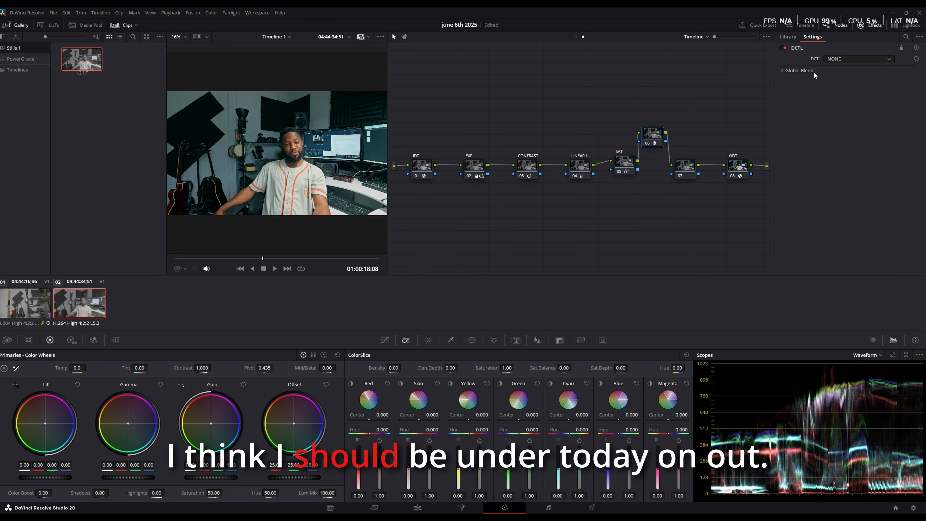
pyautogui.click(846, 60)
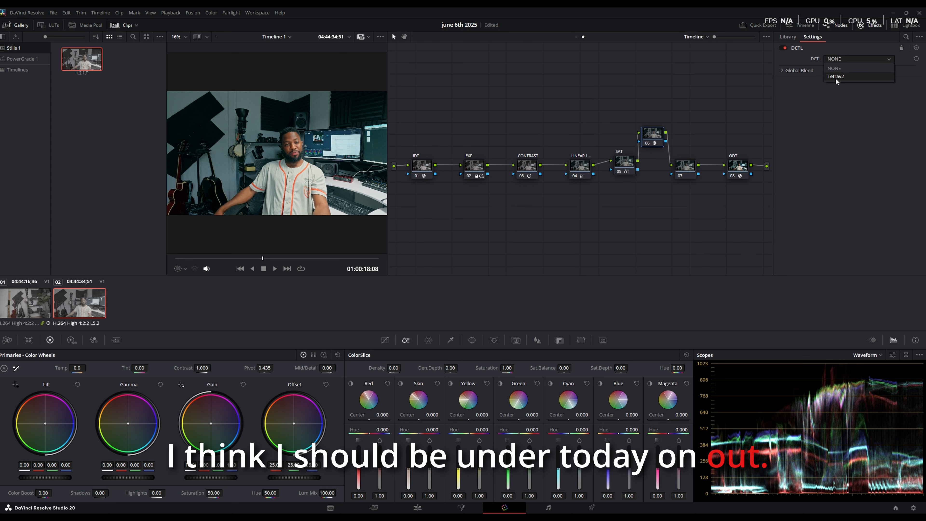
# - Label the new node after SAT, the one carrying the Tetrav2 effect, as DCTL
pyautogui.rightClick(653, 136)
pyautogui.click(666, 151)
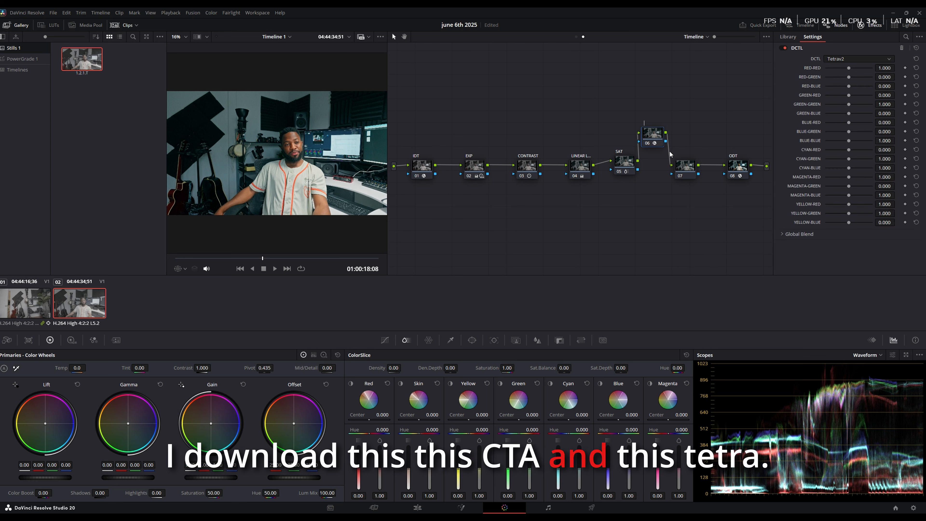
pyautogui.write('DC')
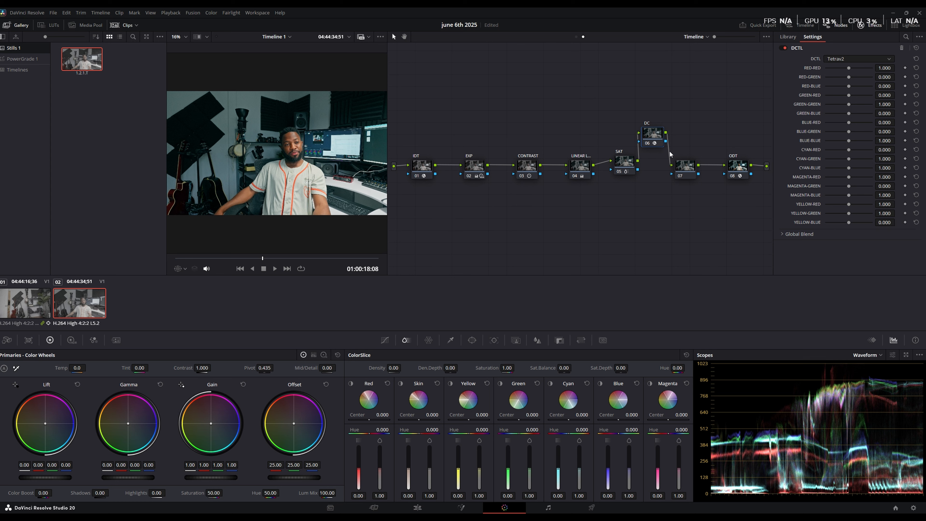
pyautogui.write('TL')
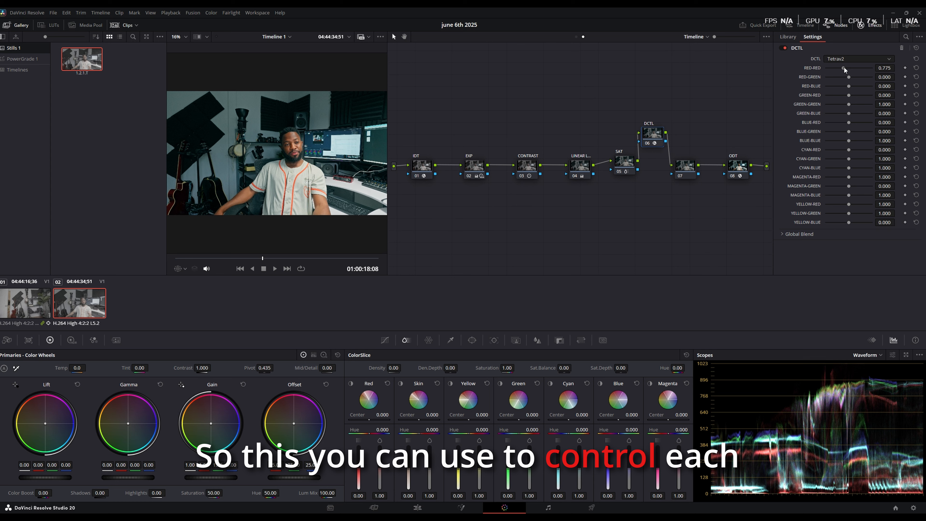
# - Try lowering the RED-RED and RED-BLUE values of the Tetrav2 effect, restoring each to its default
pyautogui.moveTo(845, 68); pyautogui.dragTo(825, 69)
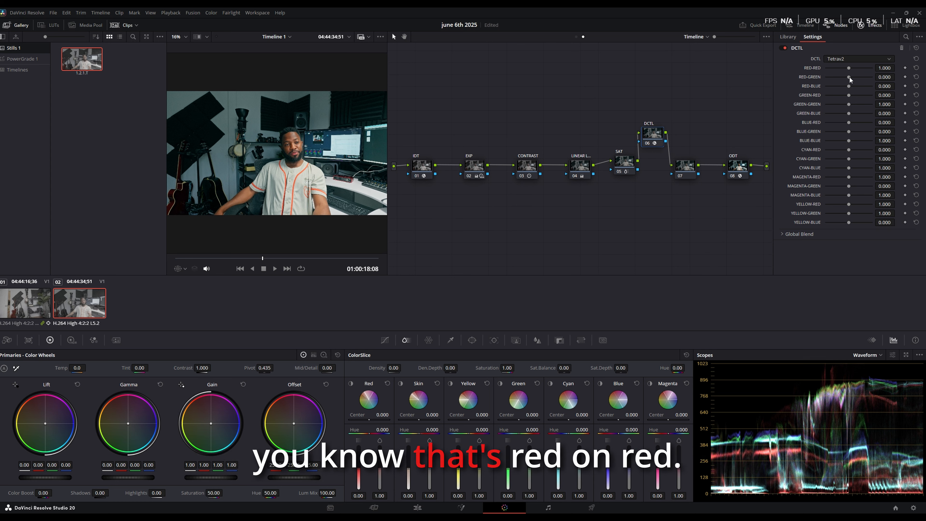
pyautogui.doubleClick(812, 68)
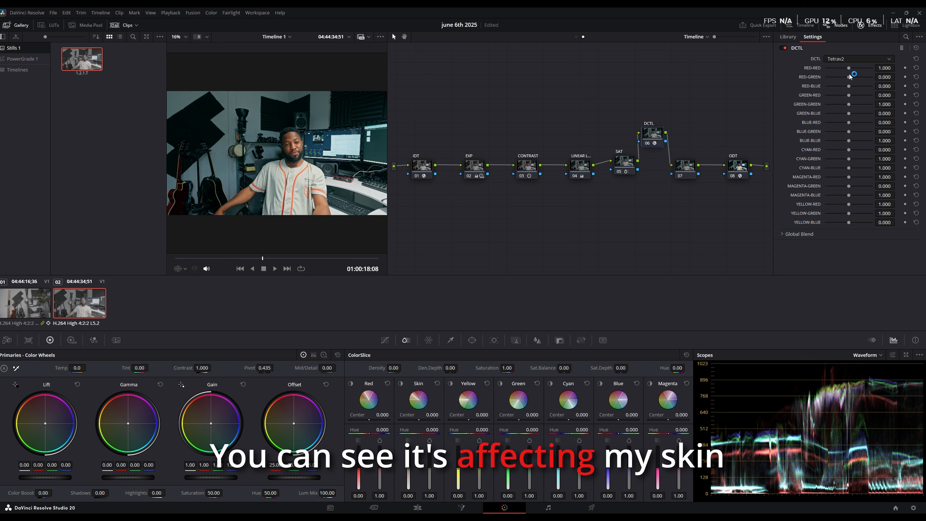
pyautogui.moveTo(851, 88); pyautogui.dragTo(828, 89)
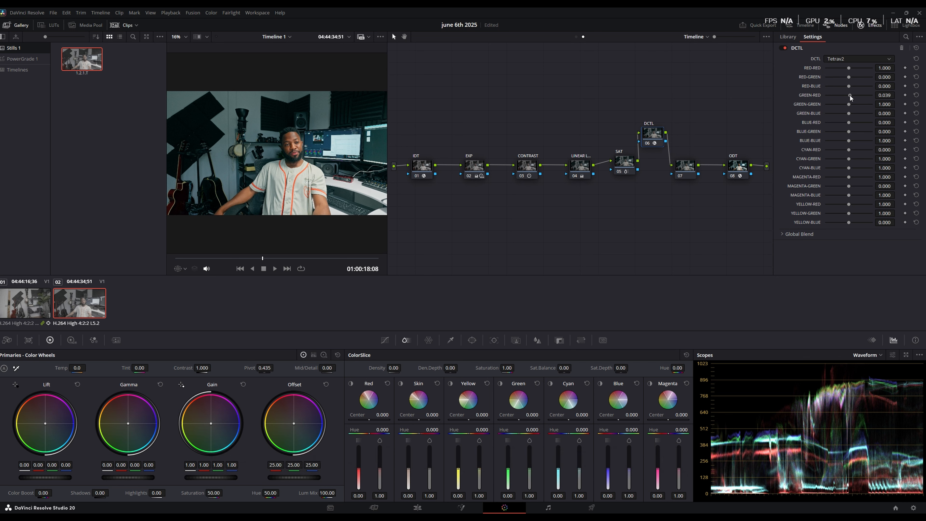
# - Lower Tetrav2's green and blue outputs: GREEN-RED, GREEN-BLUE, BLUE-RED and BLUE-GREEN to -1, GREEN-GREEN and BLUE-BLUE to 0
pyautogui.moveTo(849, 96); pyautogui.dragTo(763, 109)
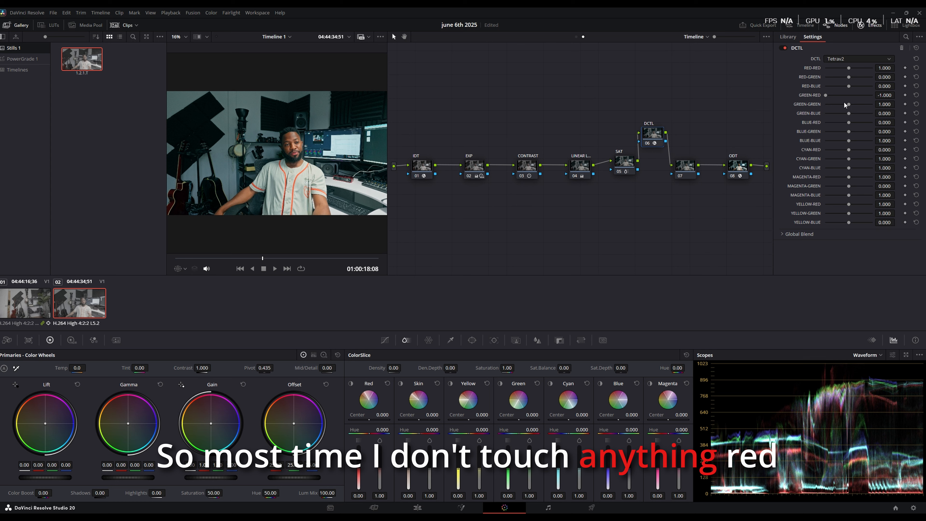
pyautogui.moveTo(844, 104); pyautogui.dragTo(764, 111)
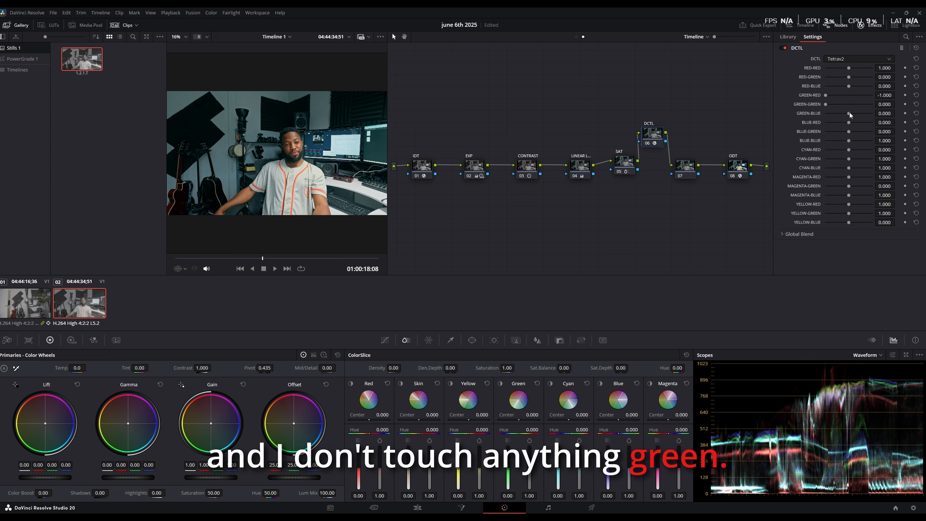
pyautogui.moveTo(848, 113); pyautogui.dragTo(779, 124)
pyautogui.moveTo(845, 123); pyautogui.dragTo(733, 146)
pyautogui.moveTo(849, 141); pyautogui.dragTo(825, 146)
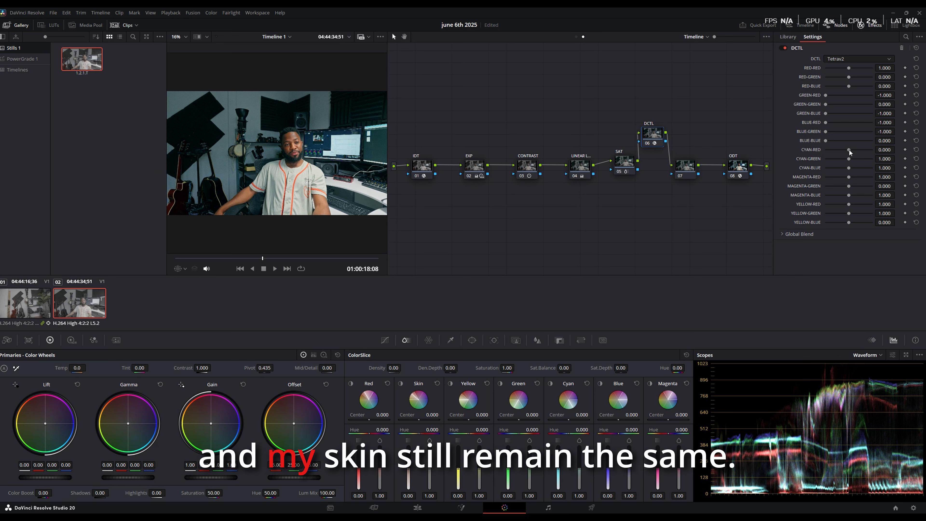
# - Lower Tetrav2's cyan and magenta outputs, with CYAN-RED and MAGENTA-GREEN at -1 and the others at 0, and try a lower YELLOW-RED
pyautogui.moveTo(848, 150); pyautogui.dragTo(746, 184)
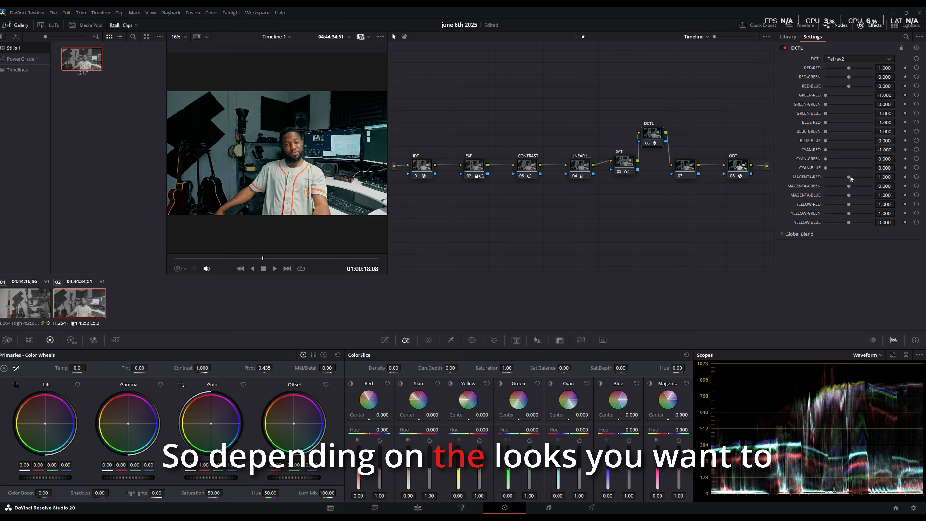
pyautogui.moveTo(849, 185); pyautogui.dragTo(764, 202)
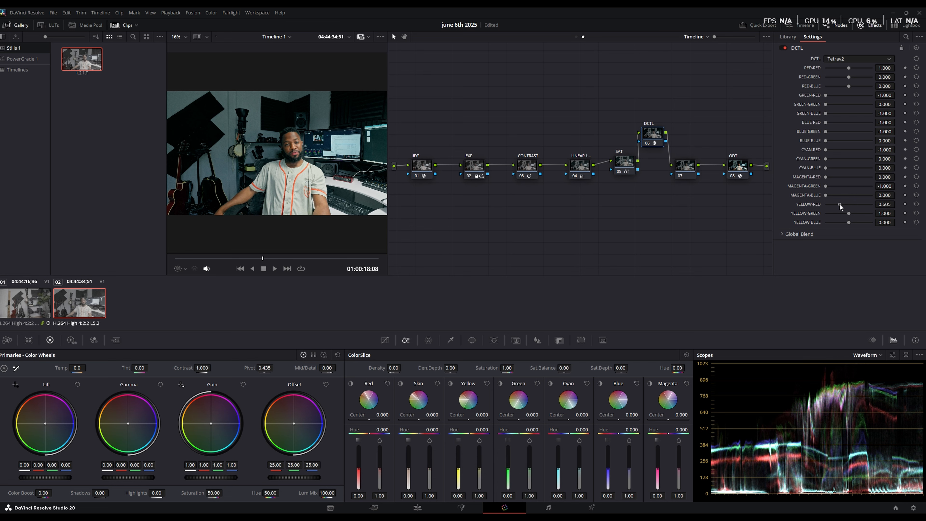
pyautogui.moveTo(829, 205); pyautogui.dragTo(850, 208)
# - Select the IDT node and clean up the node graph into one straight chain
pyautogui.click(426, 164)
pyautogui.rightClick(494, 213)
pyautogui.click(528, 286)
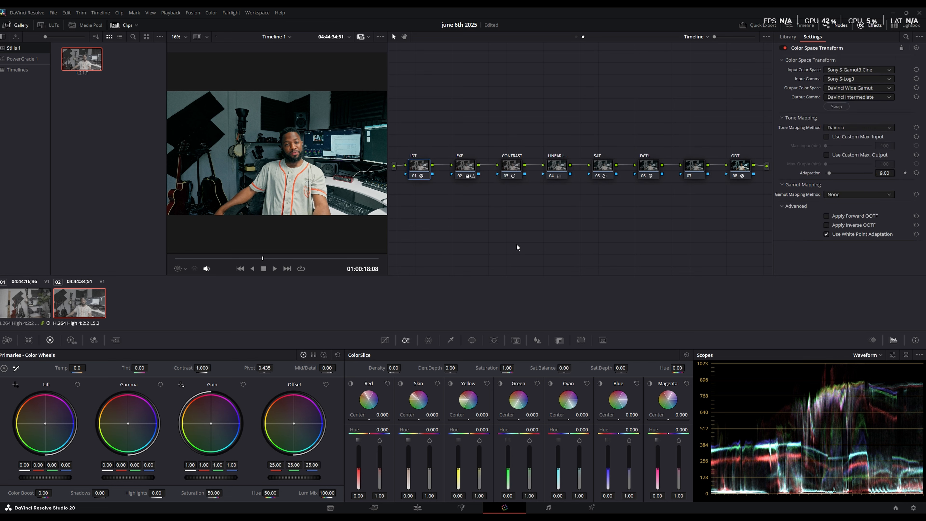
# - Add a serial node before the IDT node and place it above the start of the chain
pyautogui.moveTo(443, 208); pyautogui.dragTo(537, 212)
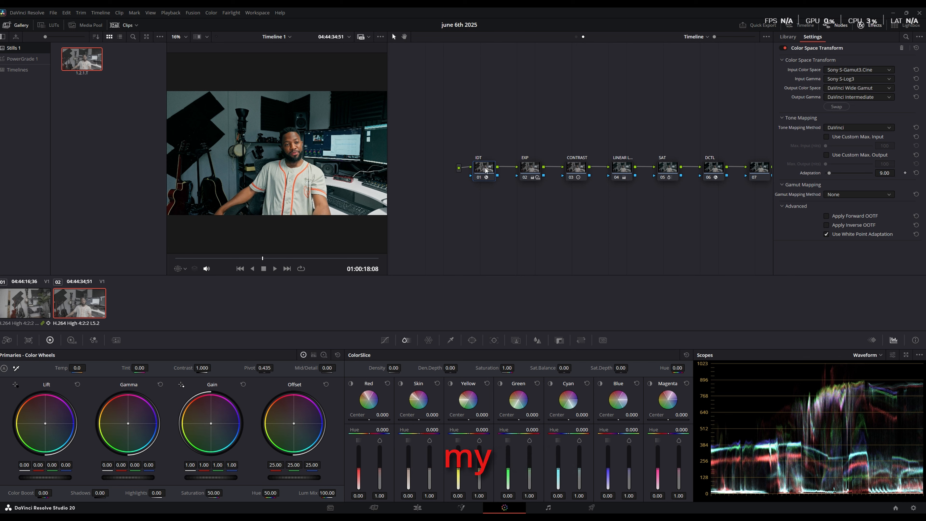
pyautogui.hotkey('shift', 's')
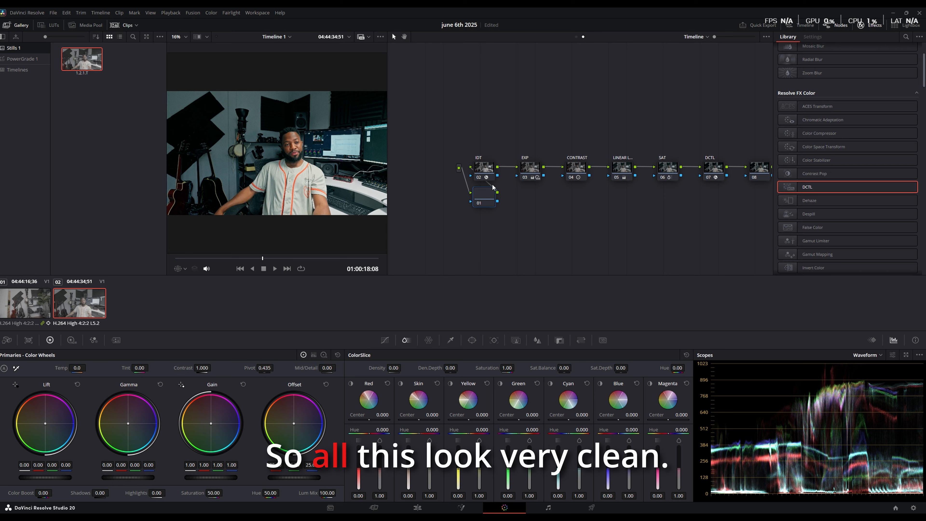
pyautogui.moveTo(451, 163); pyautogui.dragTo(447, 131)
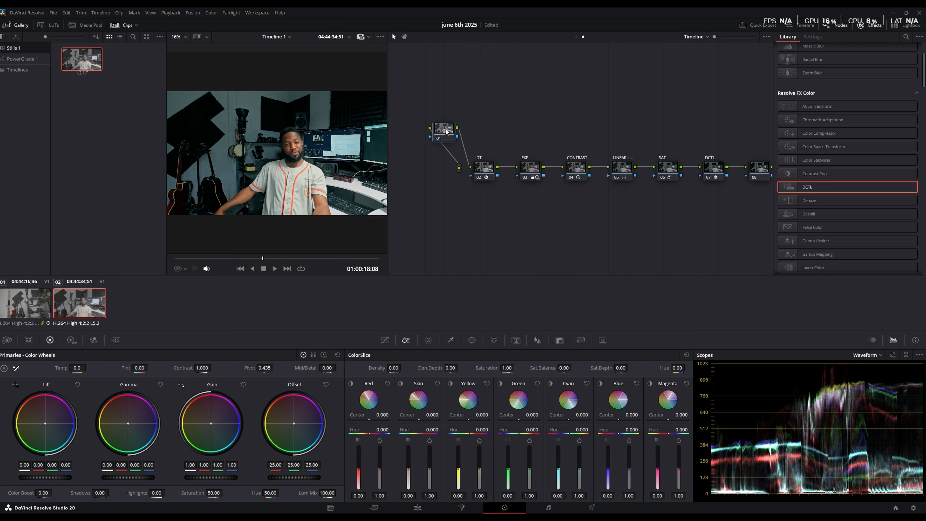
# - Label the new first node as NOISE and clean up the node graph layout
pyautogui.rightClick(447, 131)
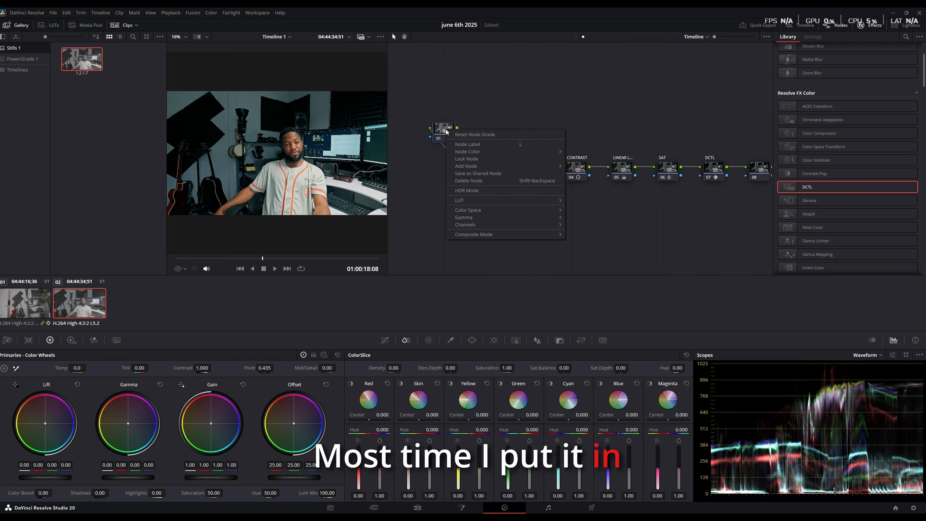
pyautogui.click(462, 143)
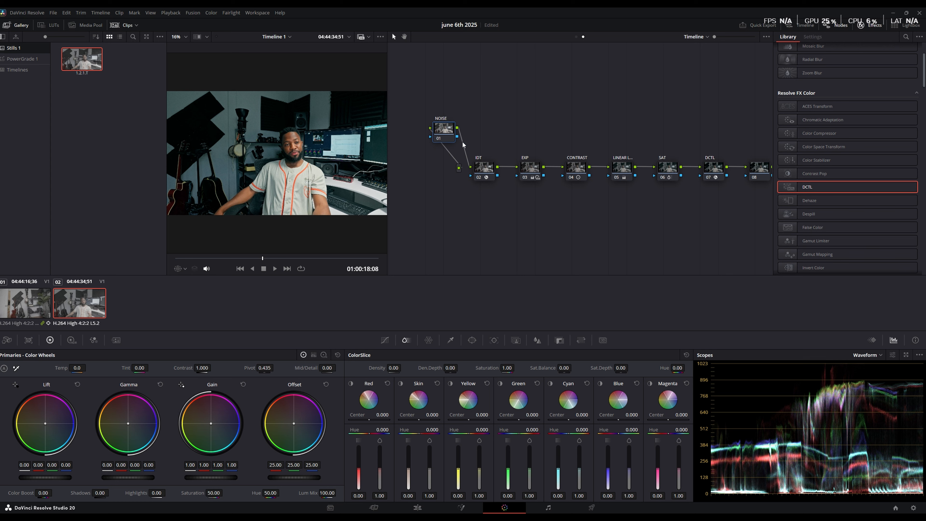
pyautogui.rightClick(436, 183)
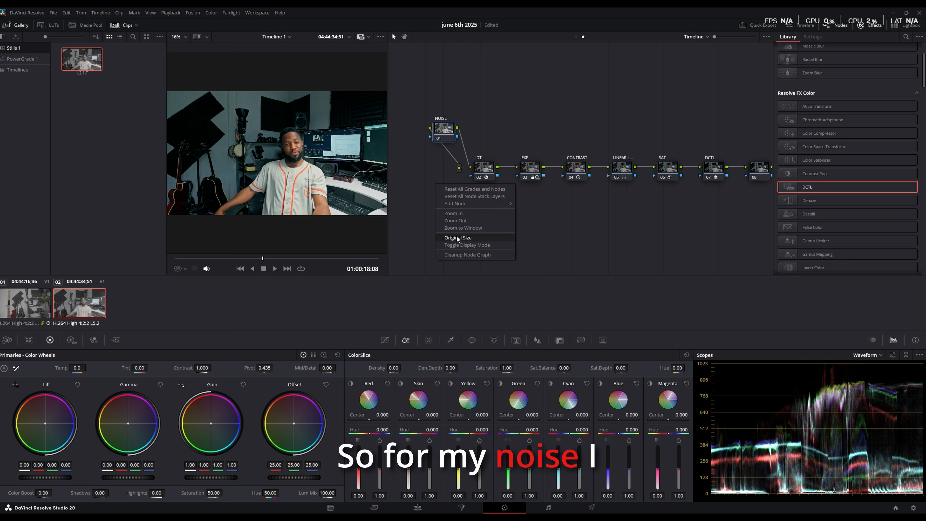
pyautogui.click(454, 250)
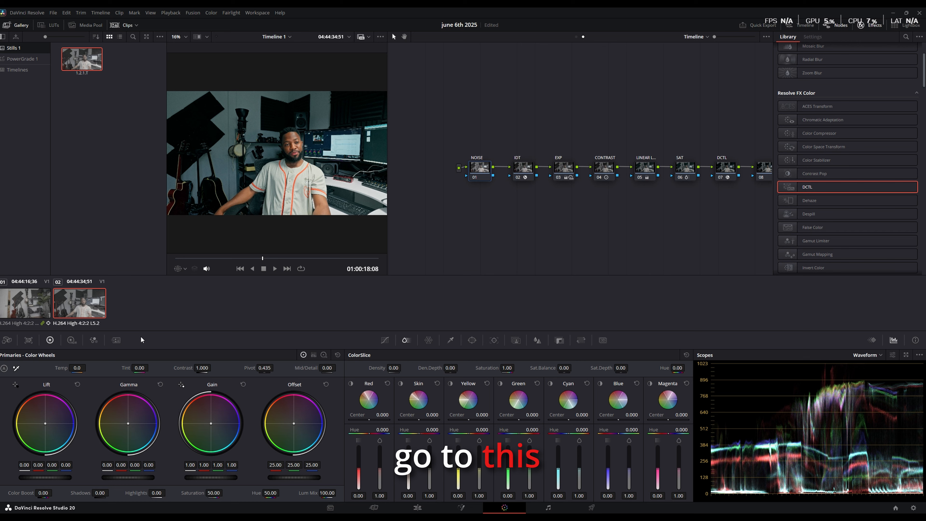
# - Set the NOISE node's temporal noise reduction to 2 frames with luma and chroma thresholds of 5.6
pyautogui.click(116, 341)
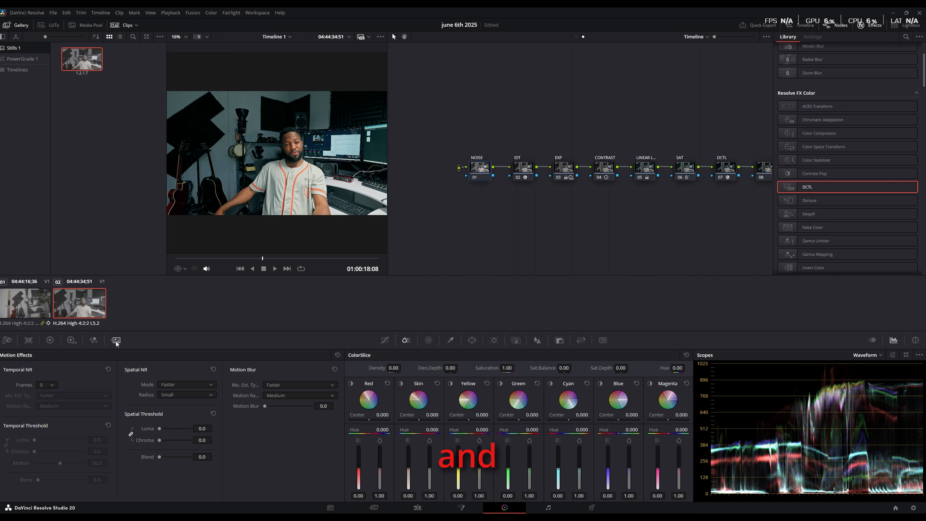
pyautogui.click(42, 410)
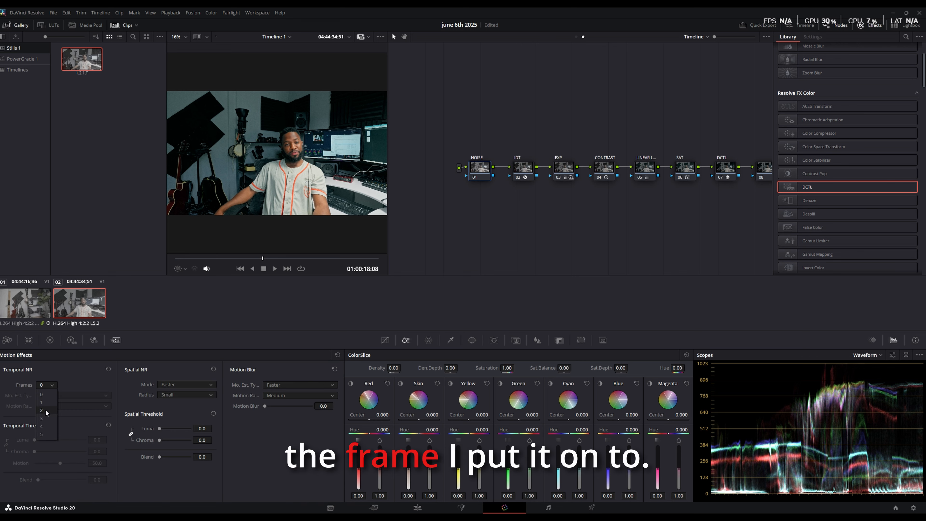
pyautogui.scroll(2, 290, 163)
pyautogui.scroll(3, 289, 160)
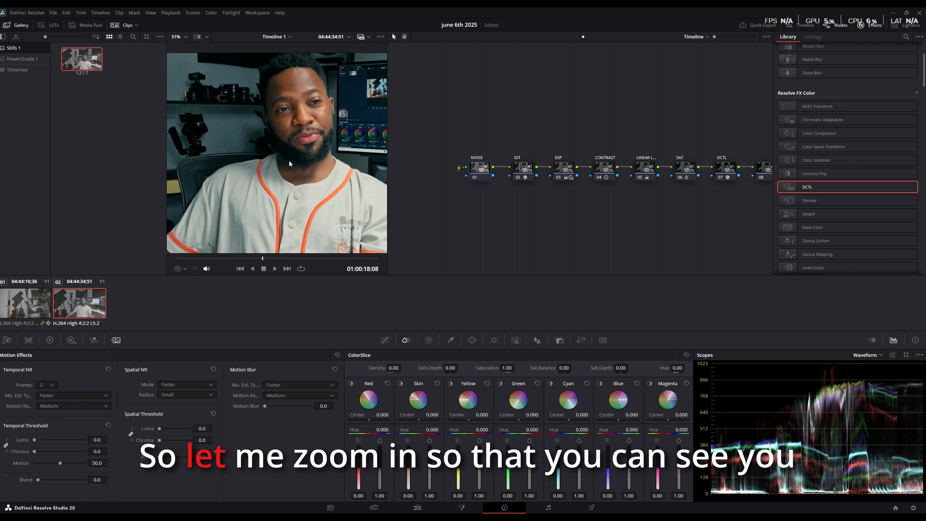
pyautogui.moveTo(301, 138); pyautogui.dragTo(393, 79)
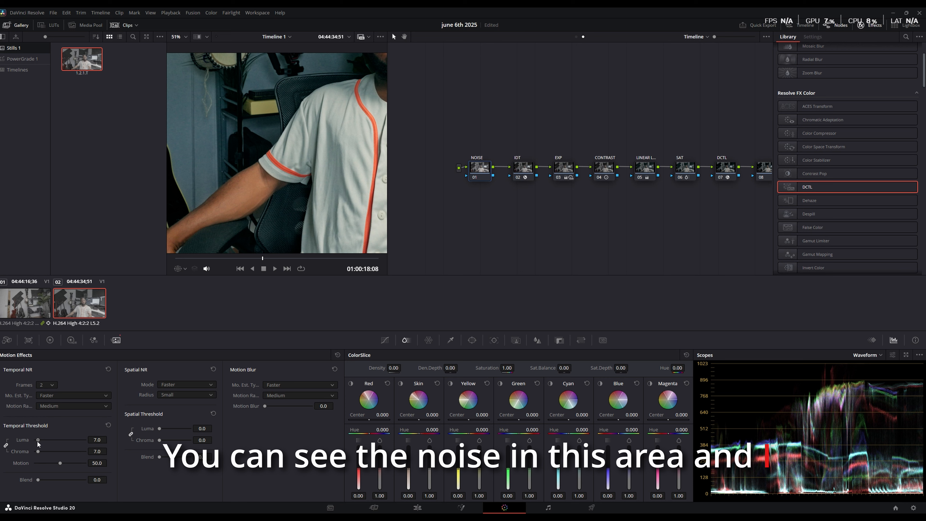
pyautogui.moveTo(38, 441); pyautogui.dragTo(37, 442)
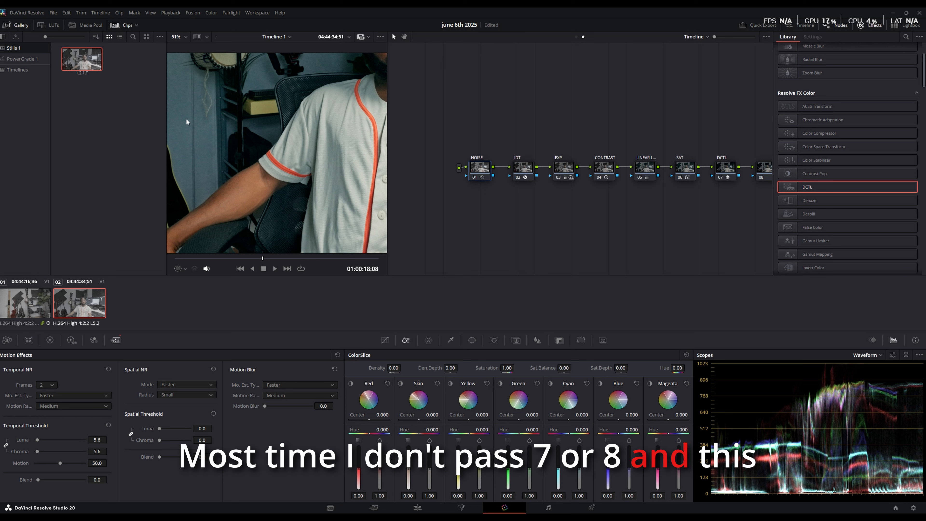
# - Raise the NOISE node's spatial noise reduction luma and chroma thresholds to 11.5, checking the image up close
pyautogui.moveTo(160, 433); pyautogui.dragTo(162, 433)
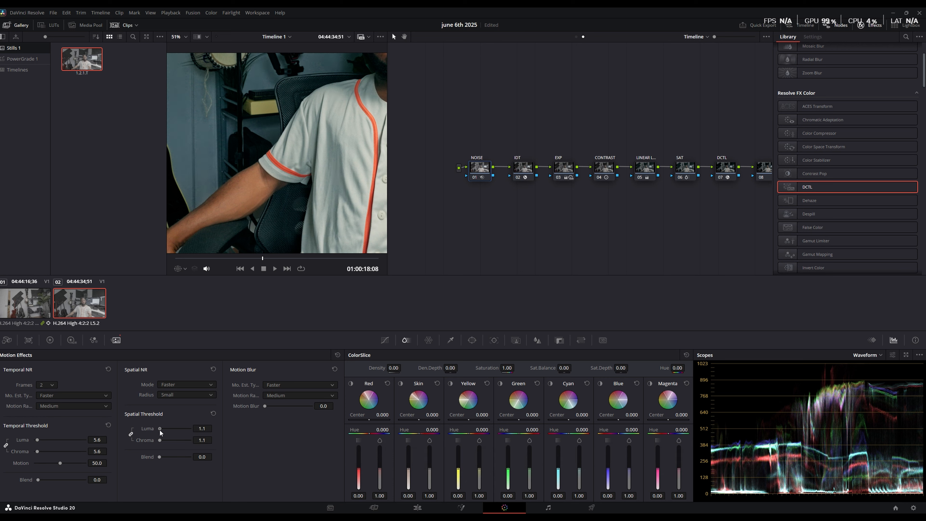
pyautogui.scroll(-2, 300, 188)
pyautogui.scroll(-2, 300, 186)
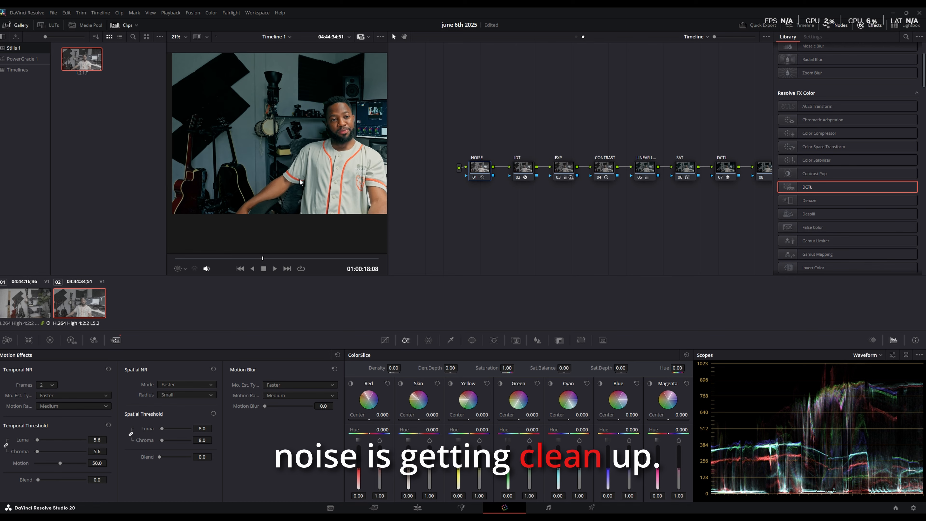
pyautogui.scroll(4, 252, 192)
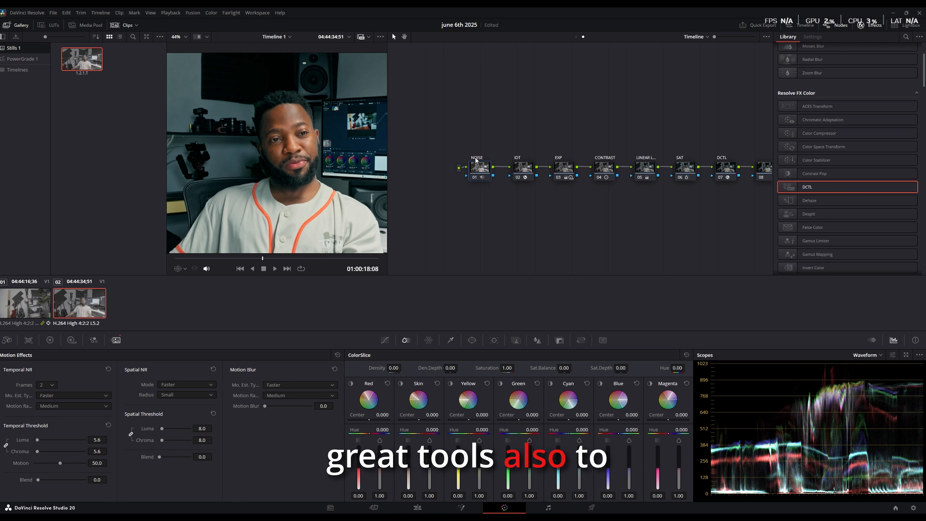
pyautogui.scroll(-6, 266, 180)
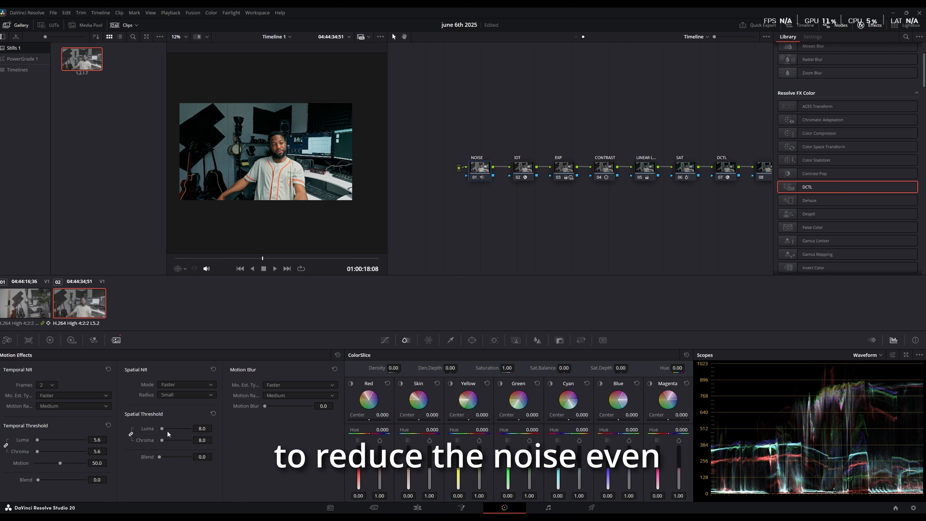
pyautogui.moveTo(162, 429); pyautogui.dragTo(163, 429)
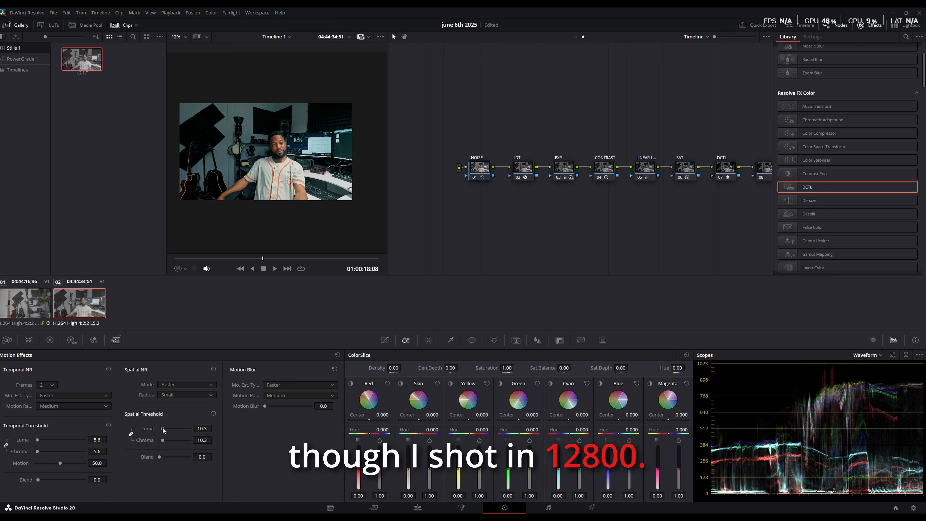
# - Examine the noise on the man's arm up close, comparing the image with the NOISE node off and on
pyautogui.scroll(5, 263, 163)
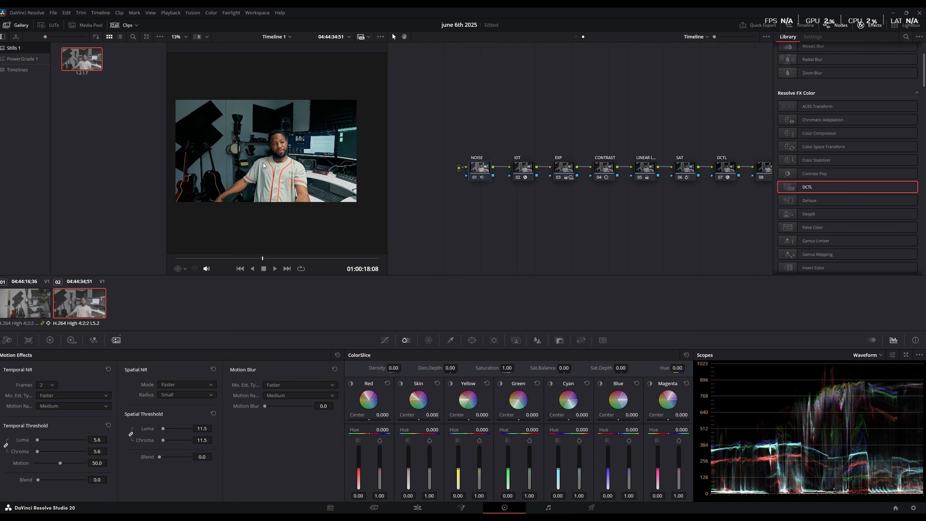
pyautogui.scroll(4, 263, 163)
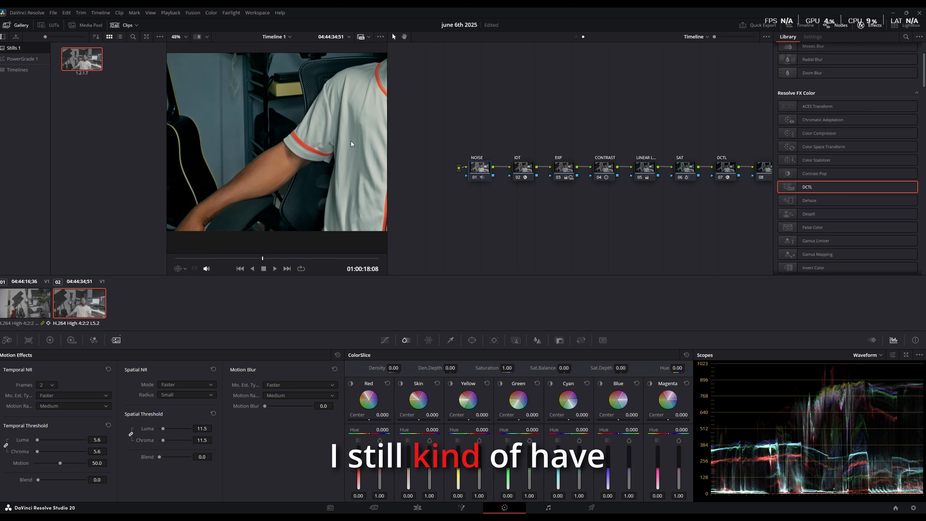
pyautogui.scroll(2, 315, 166)
pyautogui.scroll(-1, 288, 182)
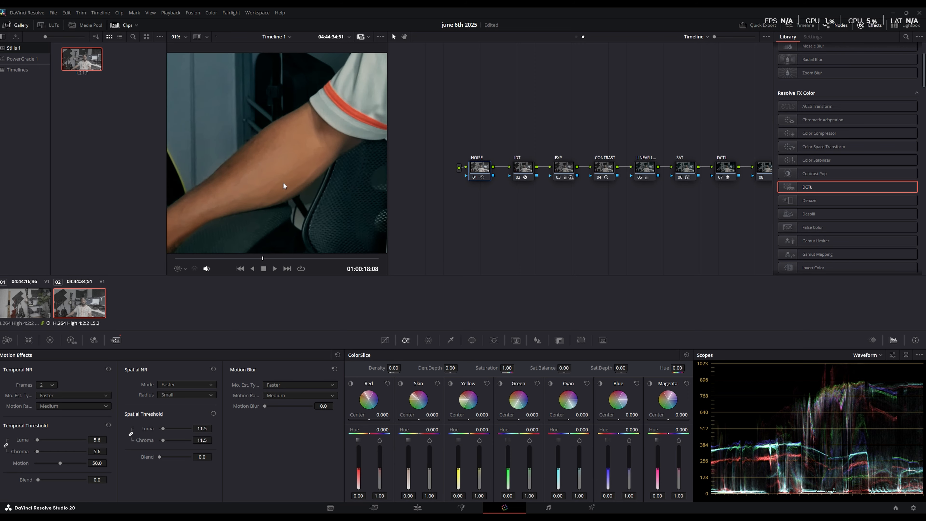
pyautogui.moveTo(269, 185); pyautogui.dragTo(358, 143)
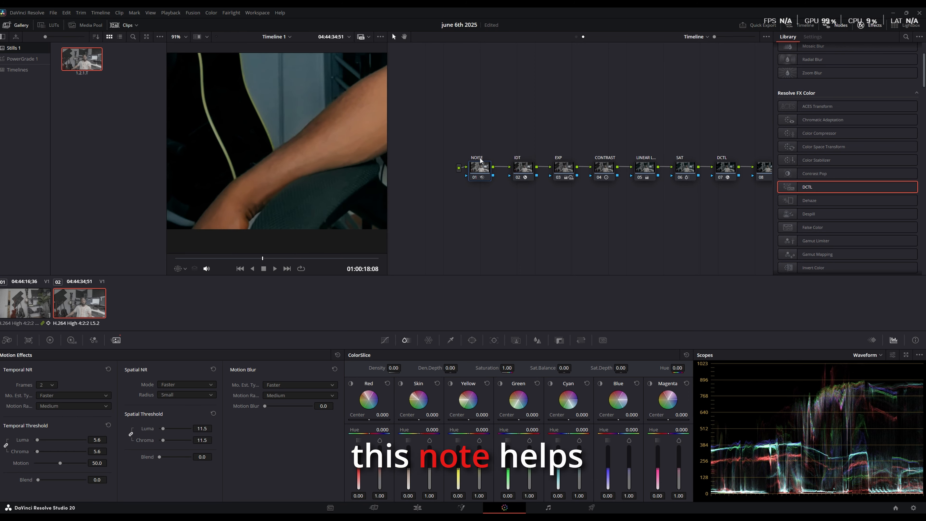
pyautogui.hotkey('ctrl', 'd')
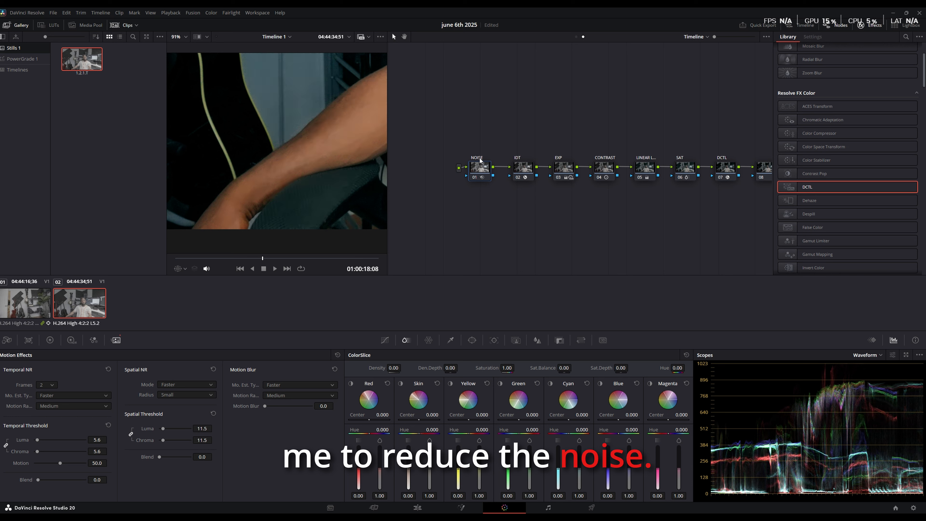
pyautogui.hotkey('ctrl', 'd')
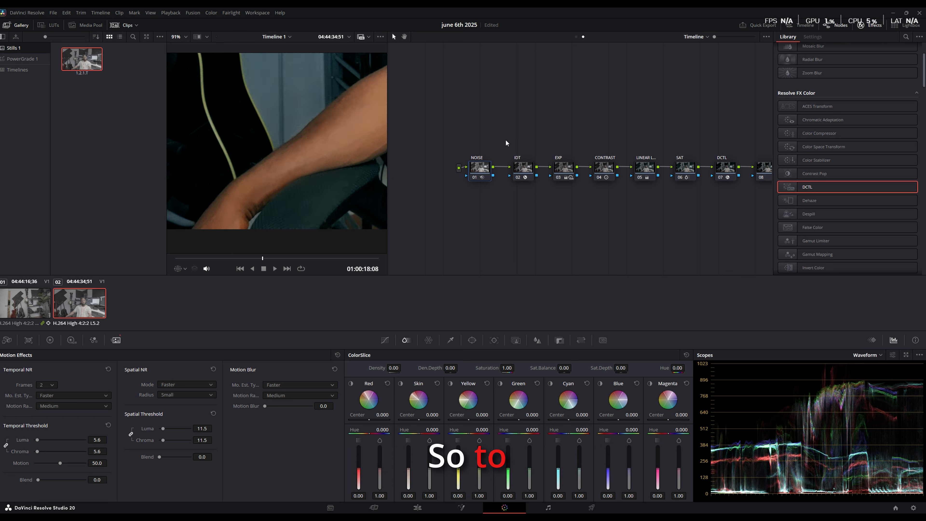
# - Zoom the viewer back out to the full frame and compare the image with the linear look node off and on
pyautogui.scroll(-1, 507, 138)
pyautogui.scroll(-1, 300, 145)
pyautogui.scroll(-8, 300, 147)
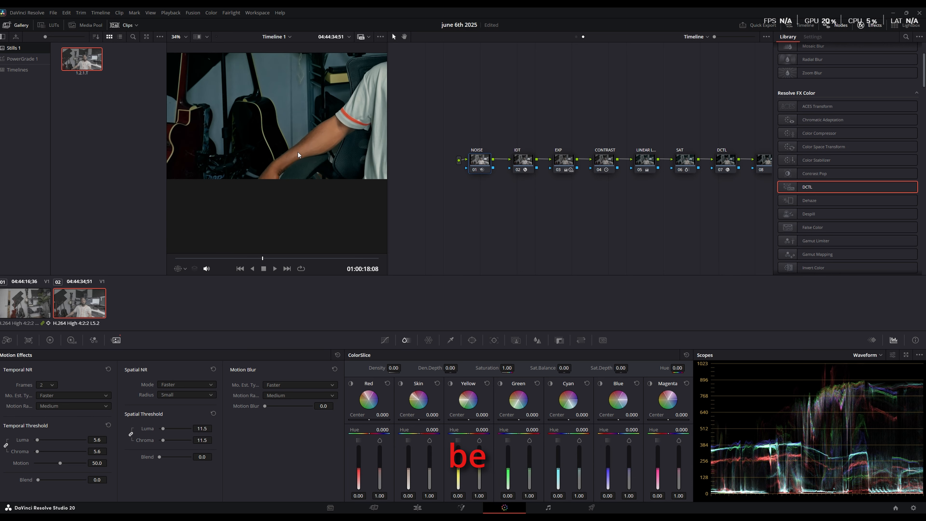
pyautogui.scroll(-4, 280, 175)
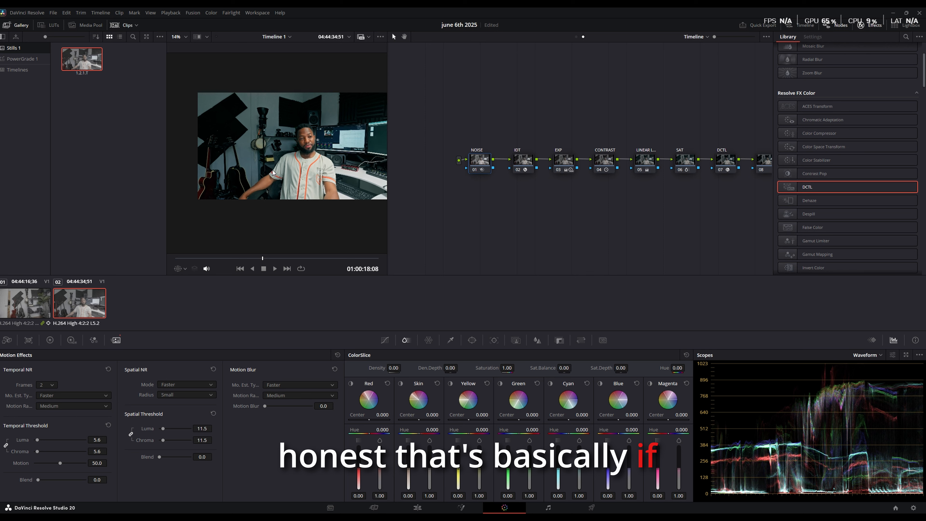
pyautogui.scroll(2, 288, 169)
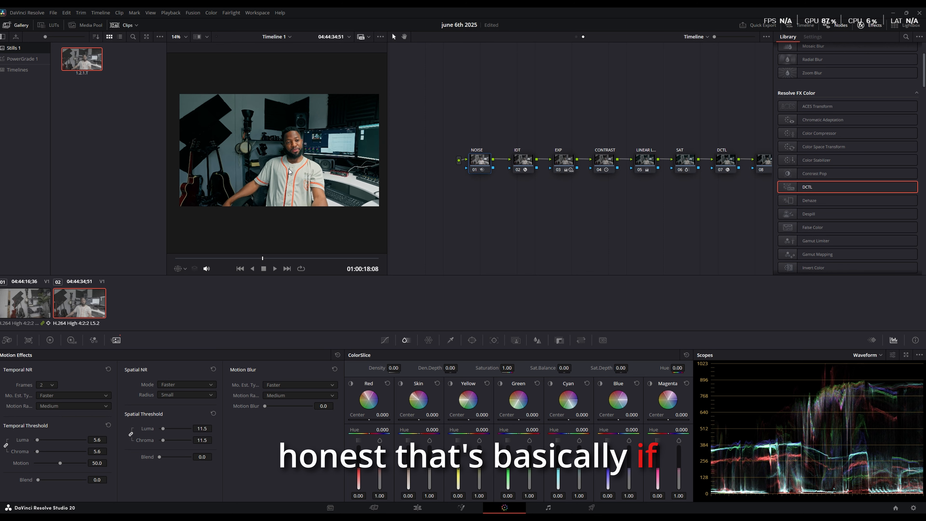
pyautogui.click(641, 153)
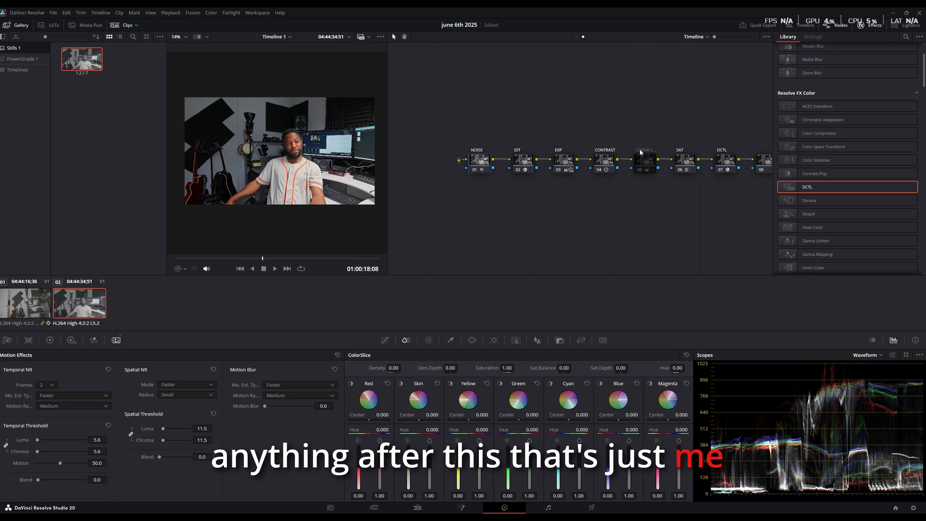
pyautogui.hotkey('ctrl', 'd')
pyautogui.click(643, 162)
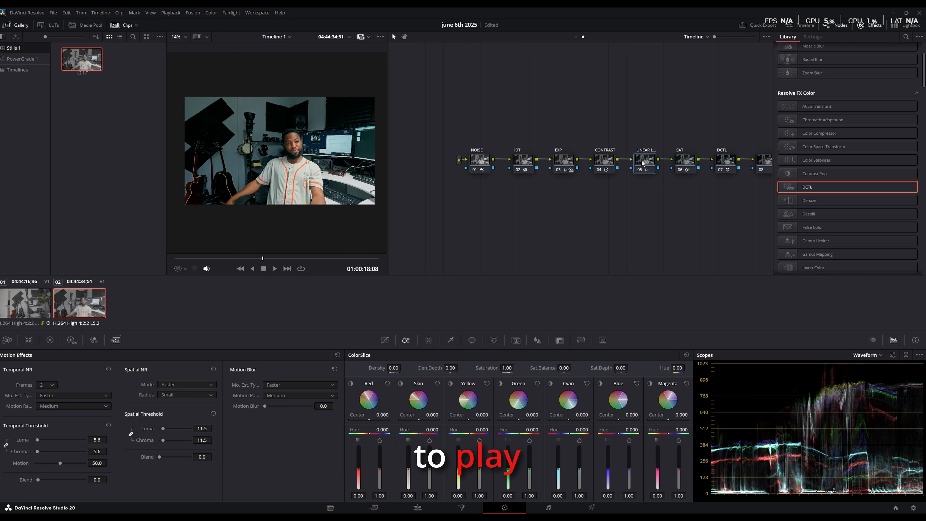
# - Hide the effects library and clean up the node graph layout so the whole node chain is spread out
pyautogui.click(873, 24)
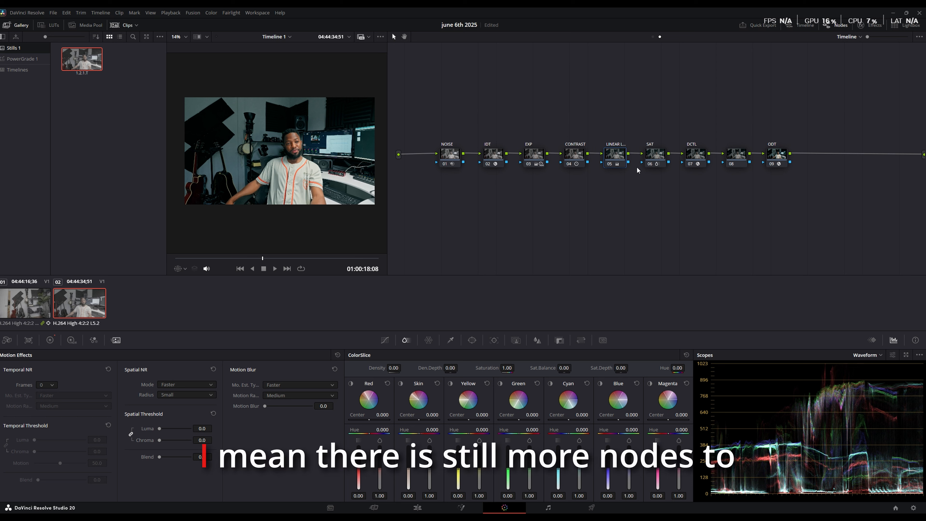
pyautogui.rightClick(647, 203)
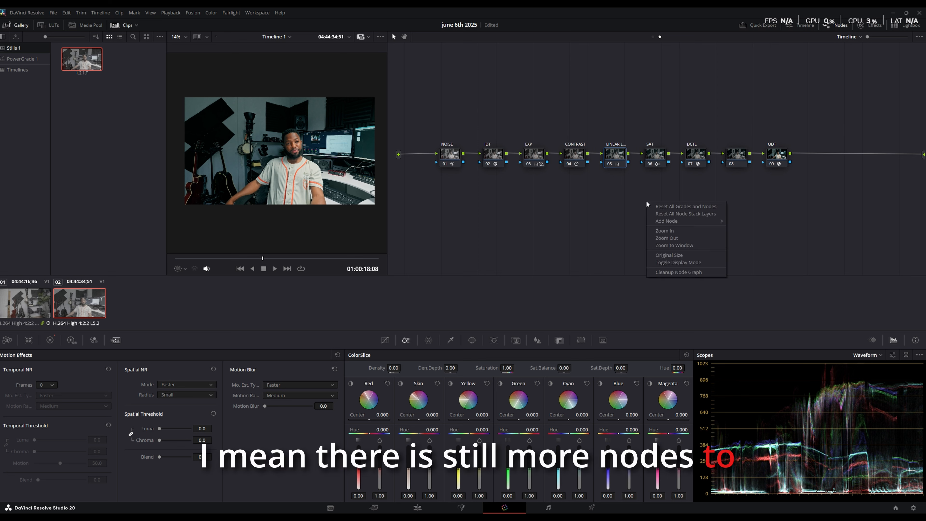
pyautogui.click(672, 272)
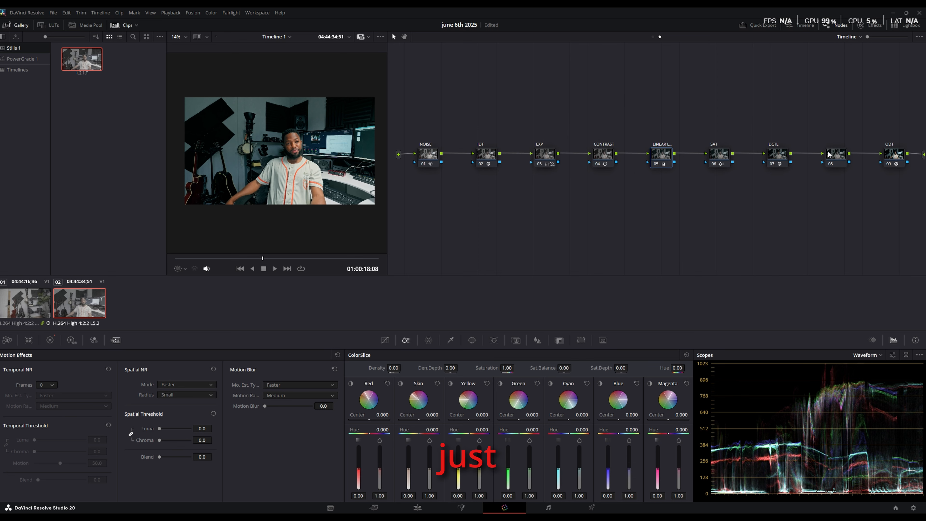
# - Delete the empty node between DCTL and ODT and even out the spacing of the remaining nodes
pyautogui.click(825, 158)
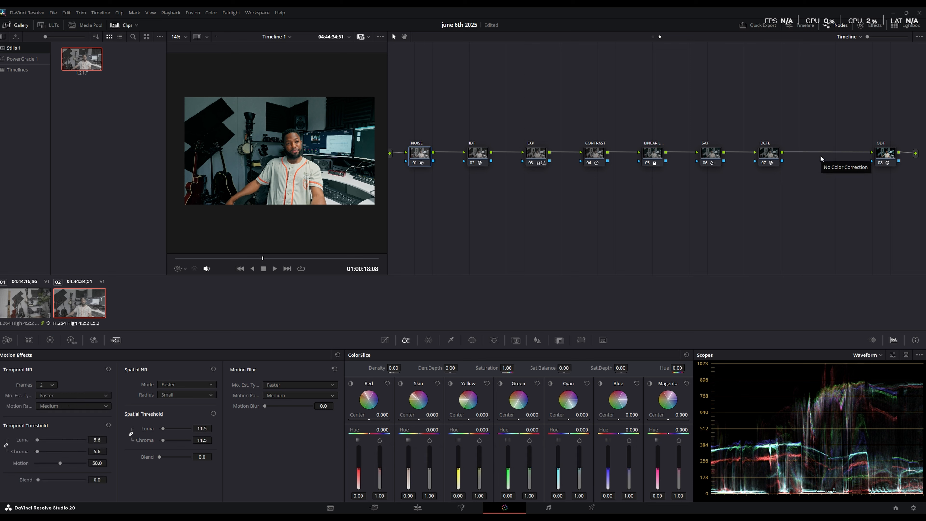
pyautogui.press('Delete')
pyautogui.rightClick(618, 113)
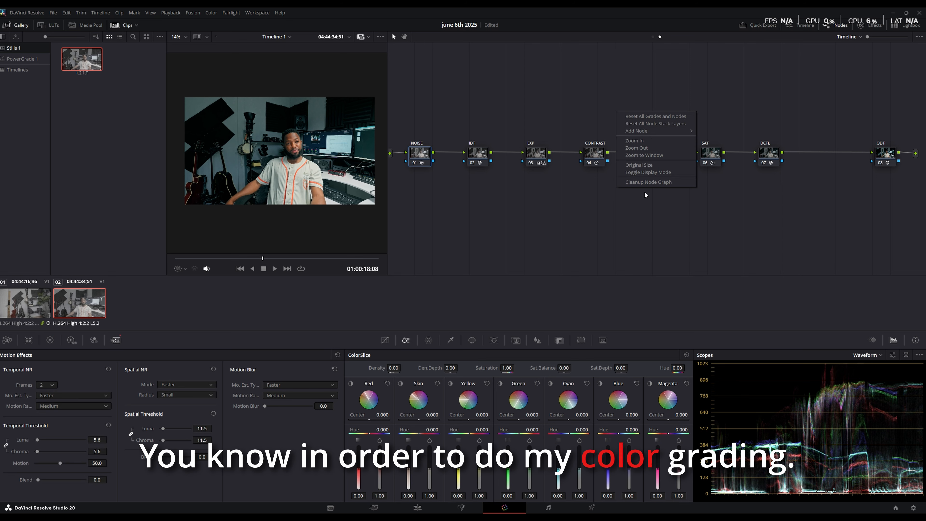
pyautogui.click(644, 181)
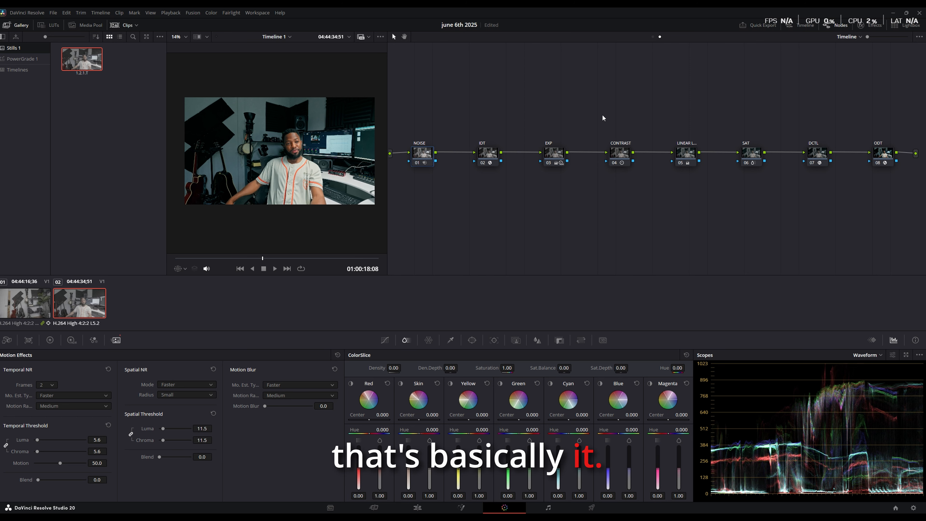
# - Compare the image before and after by bypassing the whole grade and restoring it twice
pyautogui.hotkey('shift', 'd')
pyautogui.hotkey('shift', 'd')
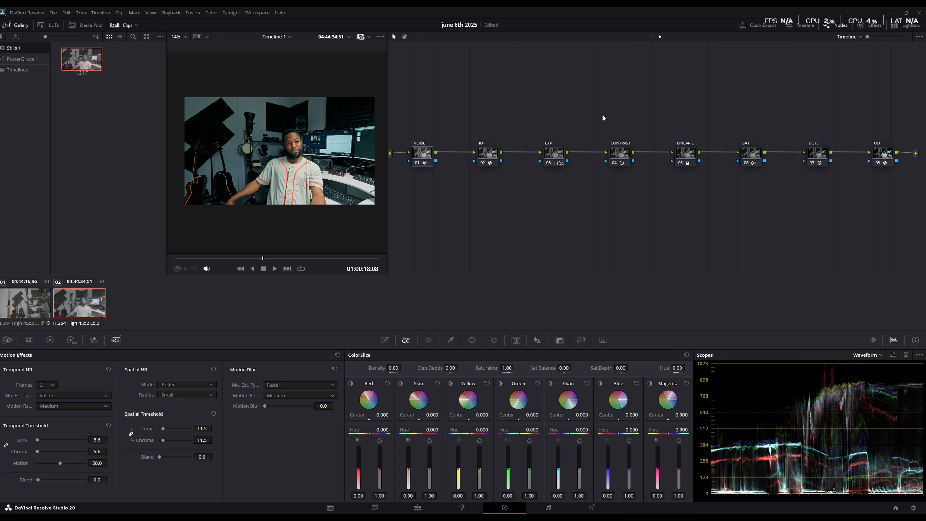
pyautogui.hotkey('shift', 'd')
pyautogui.hotkey('shift', 'd')
# - Disable the nodes one by one from ODT back to IDT to review each node's effect on the image
pyautogui.click(878, 163)
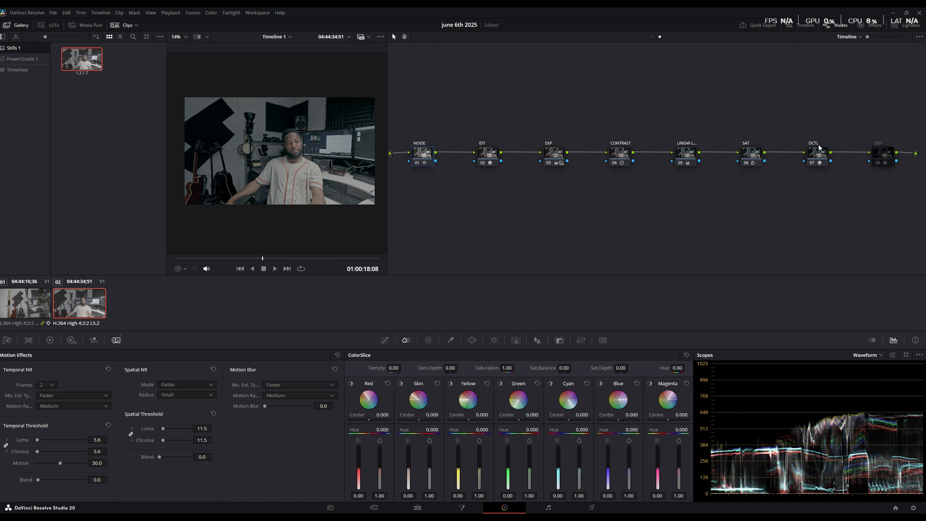
pyautogui.click(743, 143)
pyautogui.click(685, 143)
pyautogui.click(620, 143)
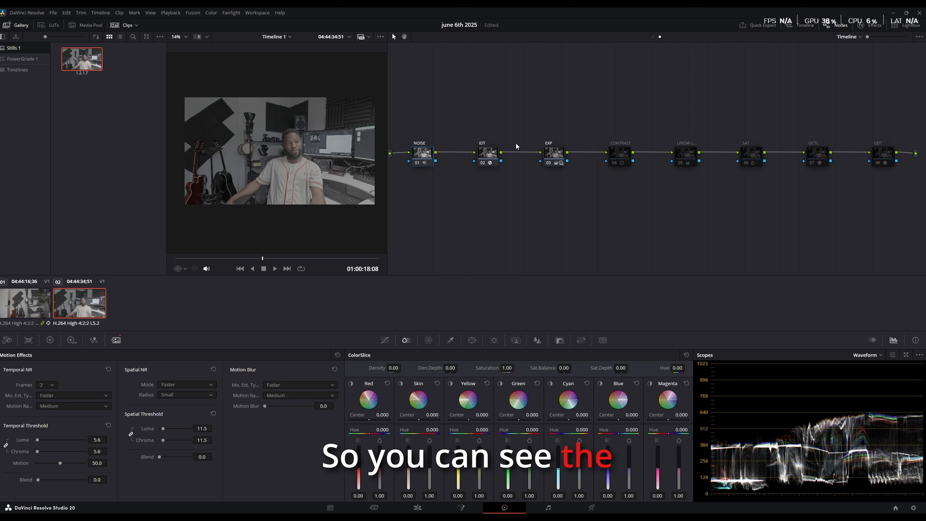
pyautogui.click(554, 147)
pyautogui.click(482, 144)
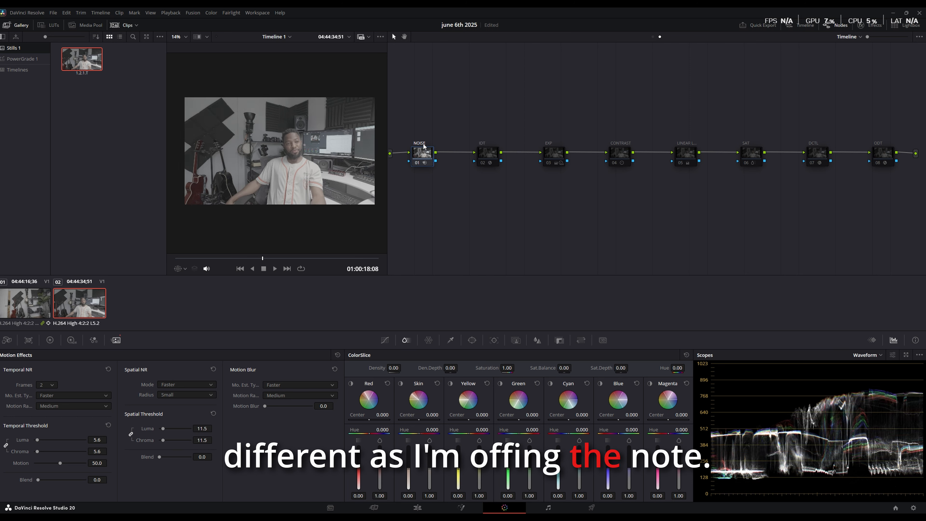
# - Re-enable the IDT and ODT conversion nodes and compare the image with the EXP node off and on
pyautogui.click(480, 143)
pyautogui.click(879, 144)
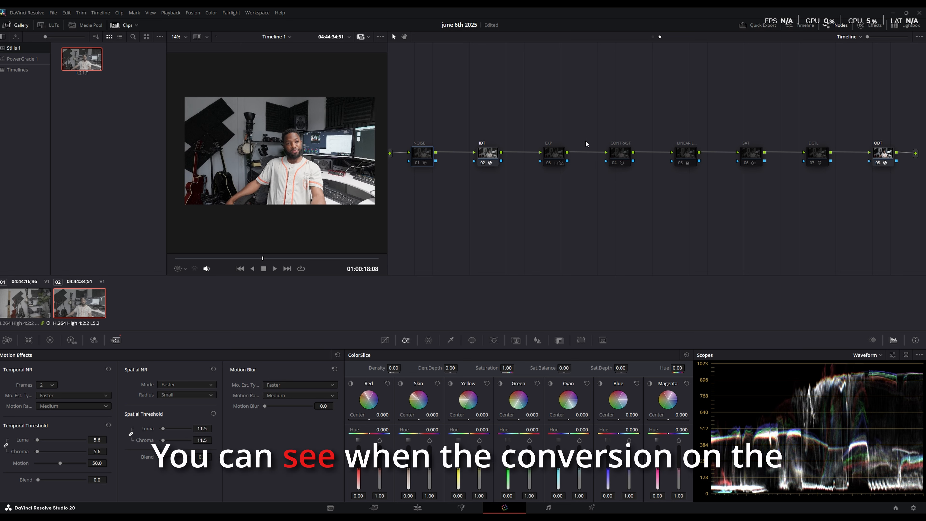
pyautogui.click(548, 145)
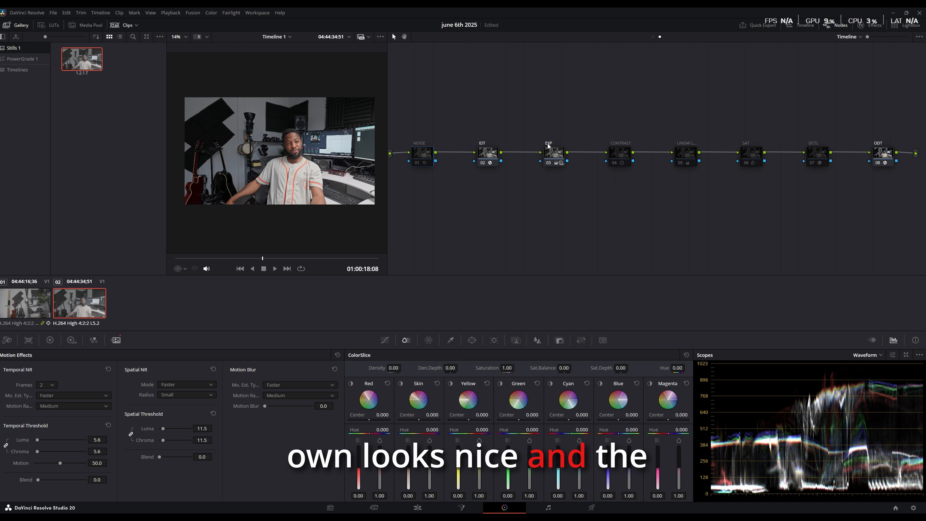
pyautogui.click(548, 144)
pyautogui.click(548, 145)
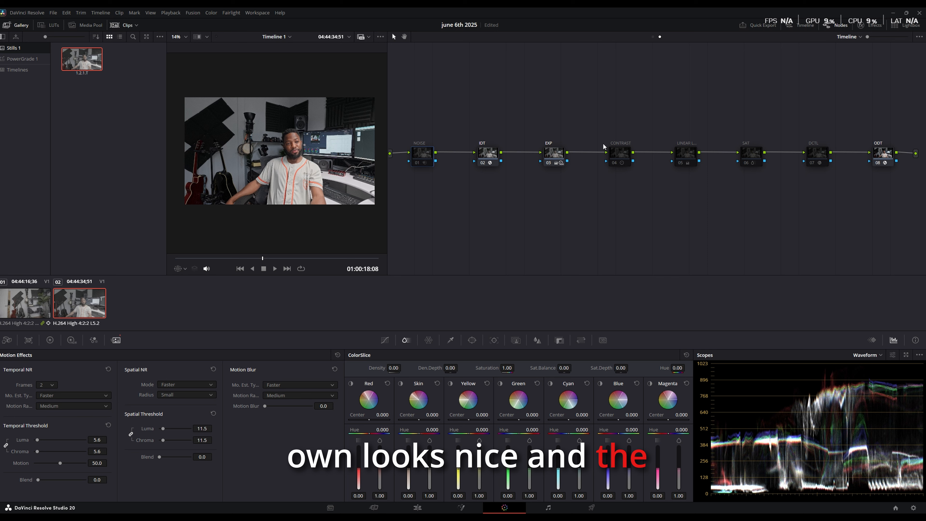
# - Re-enable the CONTRAST, linear look, SAT, DCTL and NOISE nodes one by one, reviewing what each adds to the image
pyautogui.click(624, 144)
pyautogui.click(624, 144)
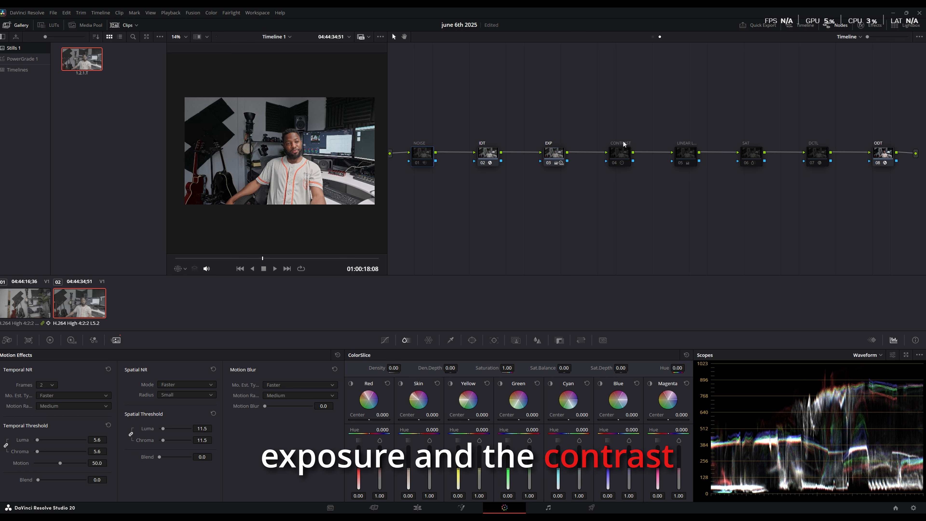
pyautogui.click(690, 145)
pyautogui.click(691, 145)
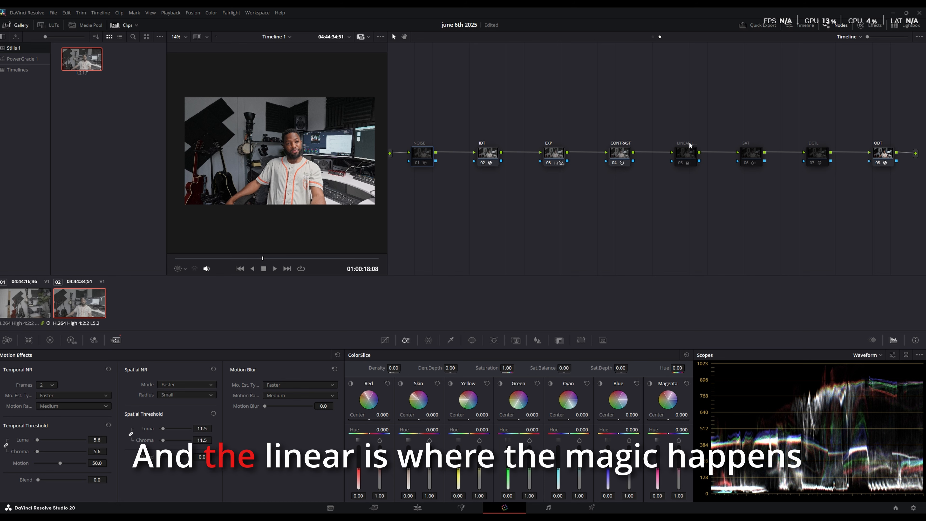
pyautogui.click(693, 146)
pyautogui.click(745, 146)
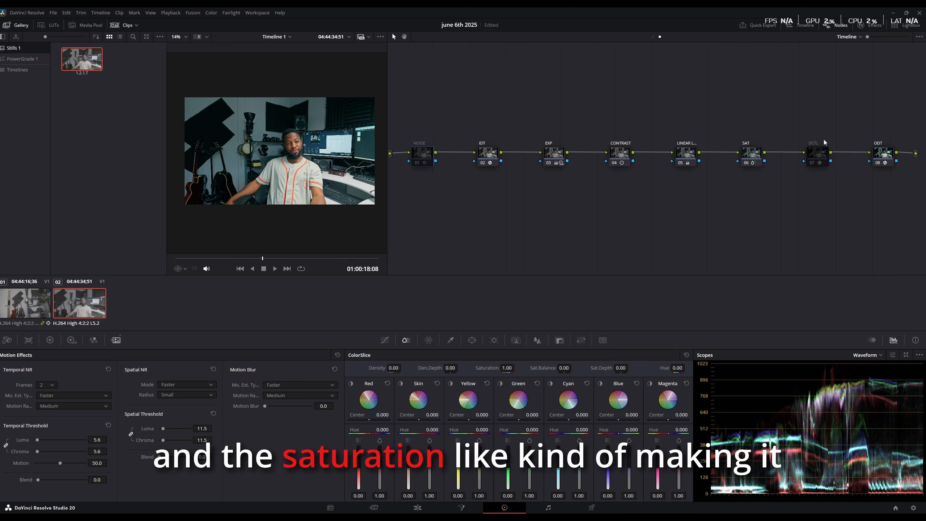
pyautogui.click(816, 144)
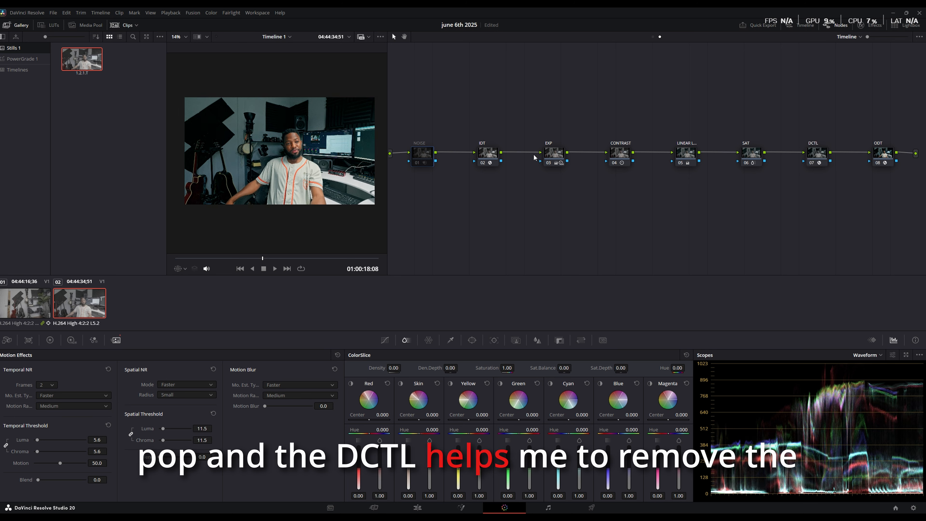
pyautogui.click(424, 145)
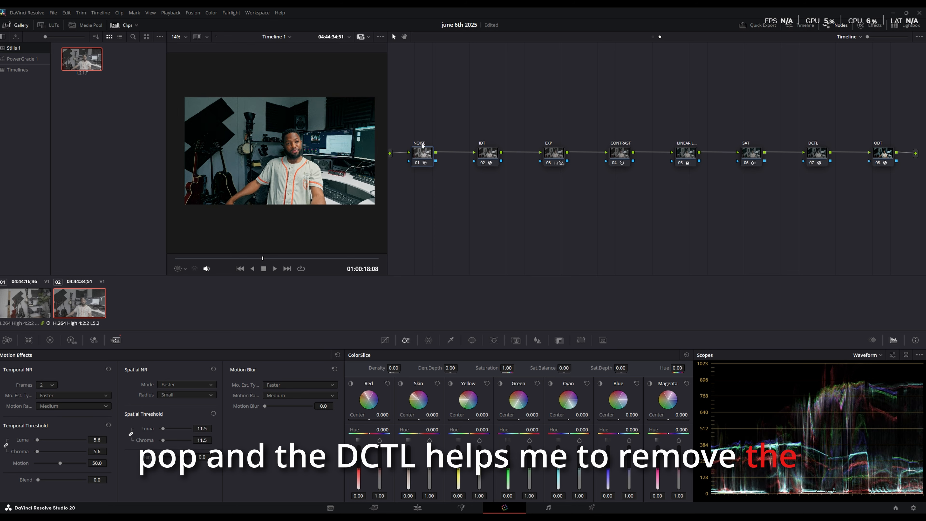